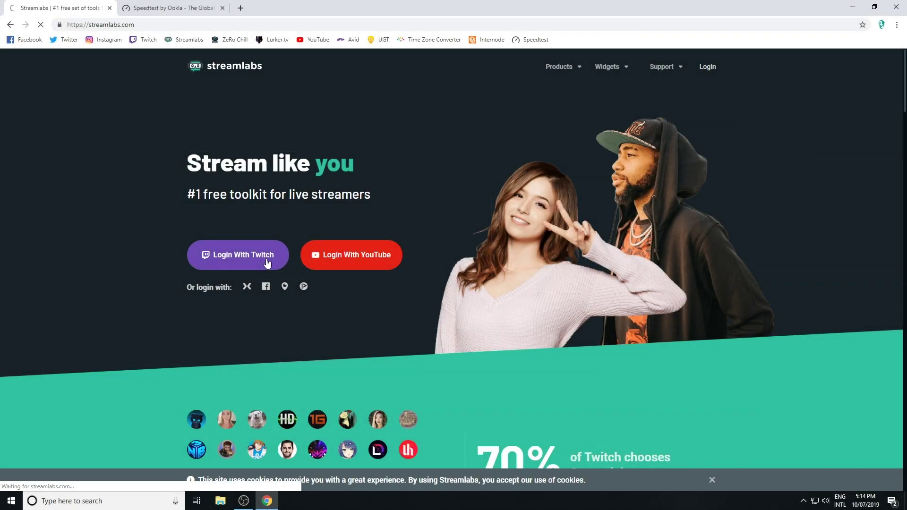
Log in to the Streamlabs dashboard with Twitch and download the Streamlabs OBS installer
{"action": "left_click", "coordinate": [267, 257]}
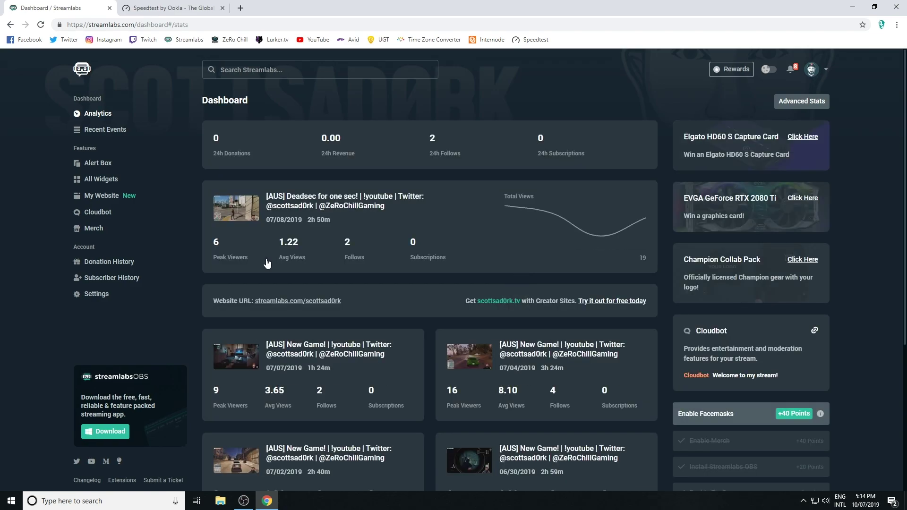
{"action": "left_click", "coordinate": [104, 432]}
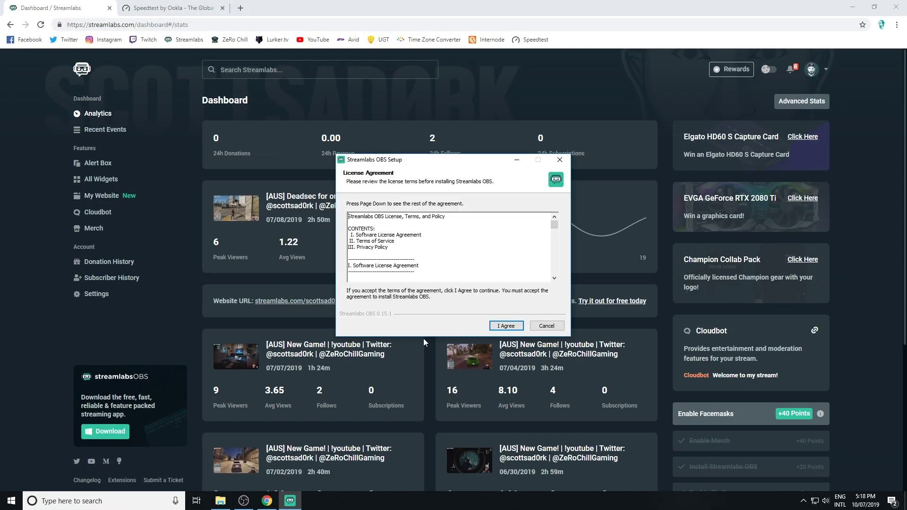
Accept the licence, install Streamlabs OBS, finish setup, and select the Twitch username field
{"action": "key", "text": "Return"}
{"action": "key", "text": "Return"}
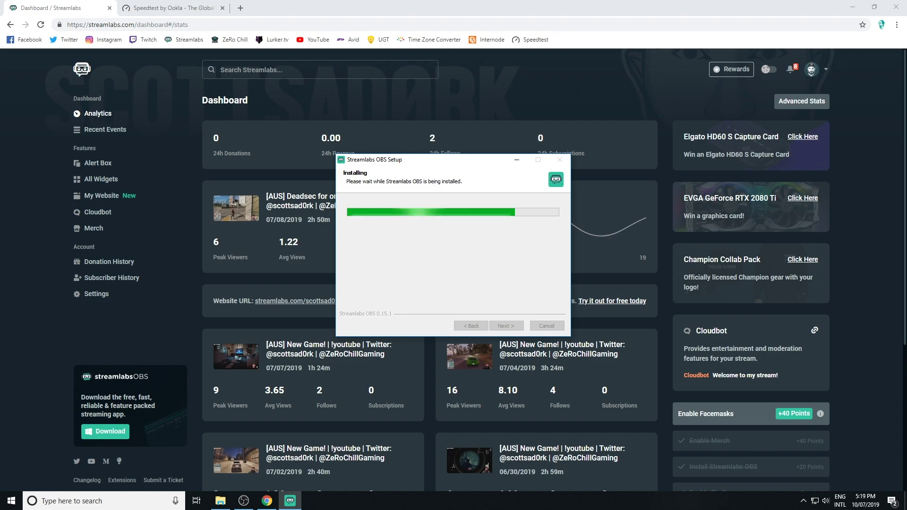
{"action": "key", "text": "Return"}
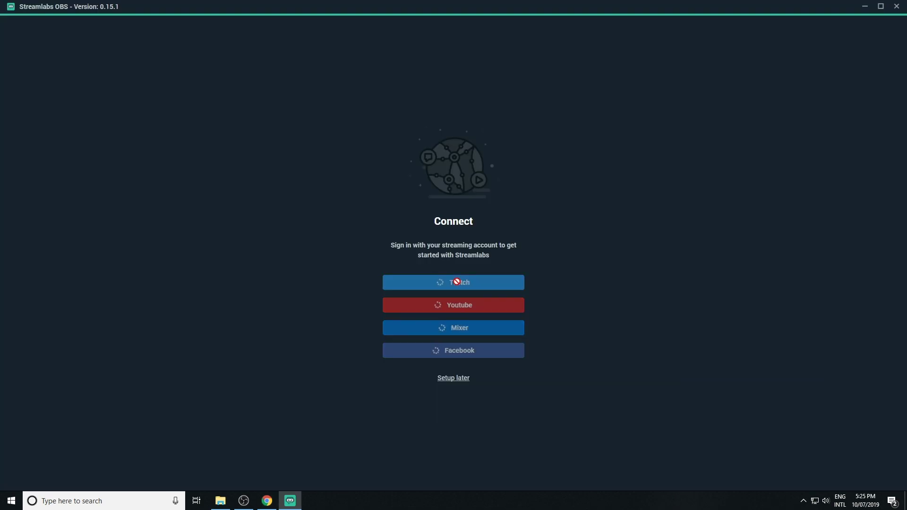
{"action": "left_click", "coordinate": [454, 307]}
Sign in to Twitch with the account username and password
{"action": "type", "text": "scottsad0rk"}
{"action": "key", "text": "Tab"}
{"action": "type", "text": "********"}
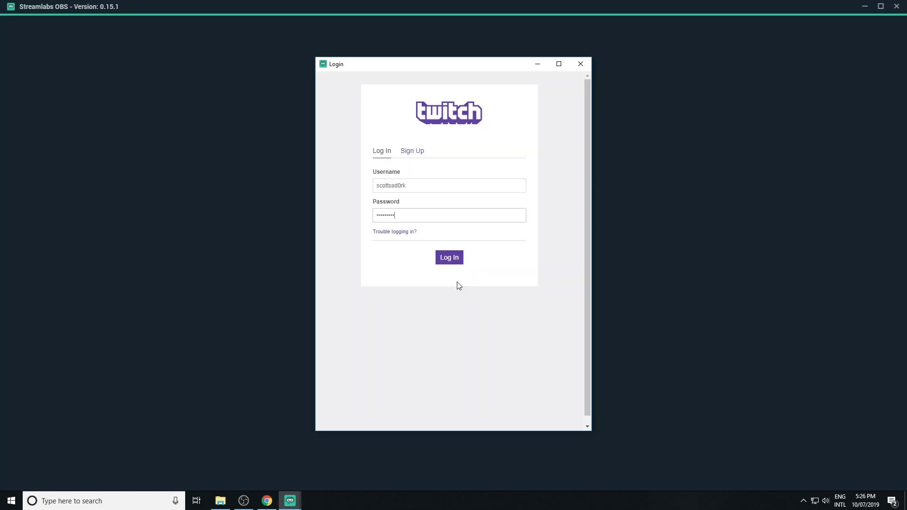
{"action": "key", "text": "Return"}
Enter and submit the two-factor verification token
{"action": "left_click", "coordinate": [395, 222]}
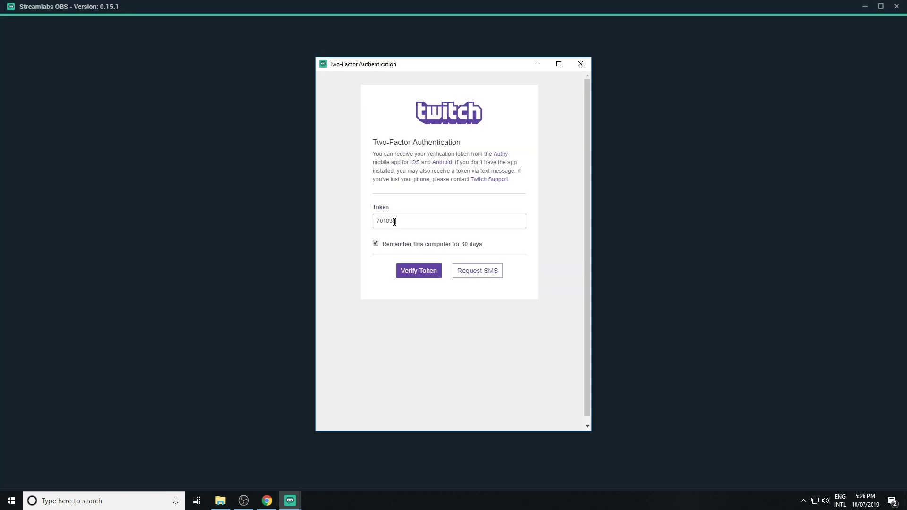
{"action": "key", "text": "Return"}
{"action": "key", "text": "Return"}
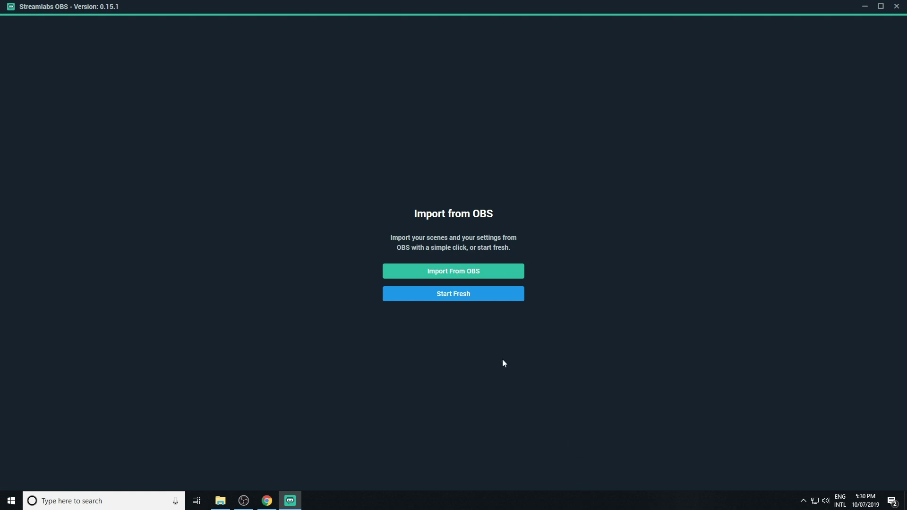
Choose Start Fresh and run the internet speed and hardware optimisation
{"action": "left_click", "coordinate": [479, 299]}
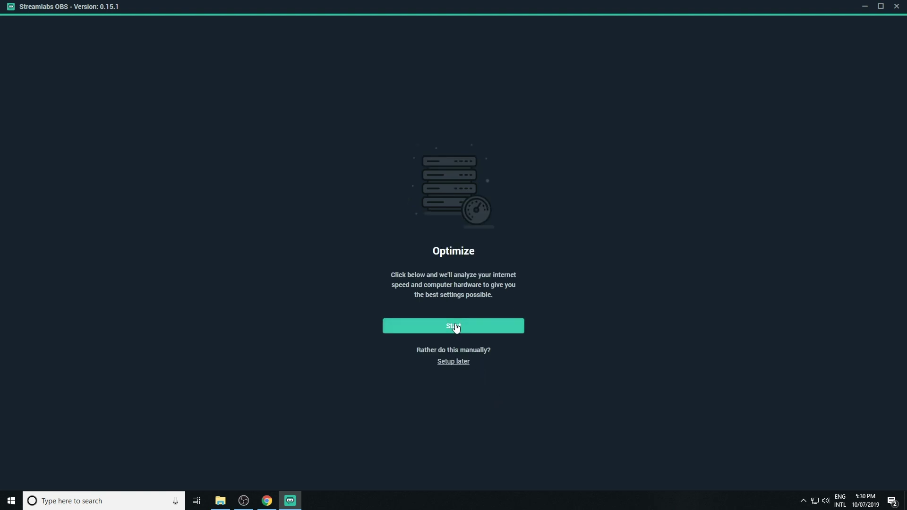
{"action": "left_click", "coordinate": [455, 327]}
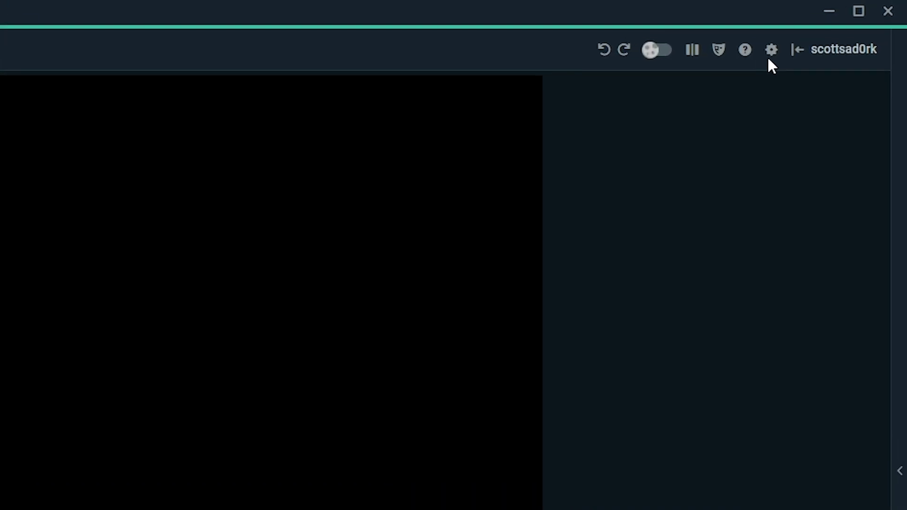
Rerun the Auto Optimizer from Settings
{"action": "left_click", "coordinate": [833, 27]}
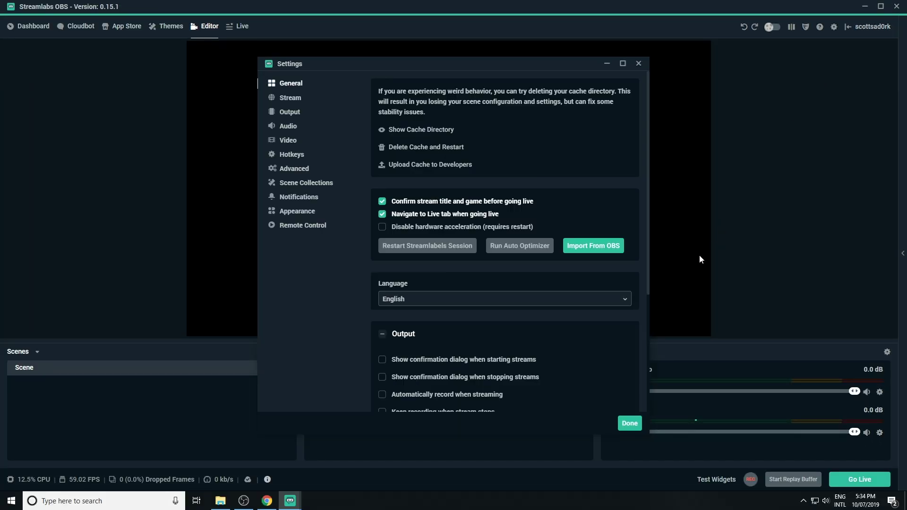
{"action": "left_click", "coordinate": [524, 246]}
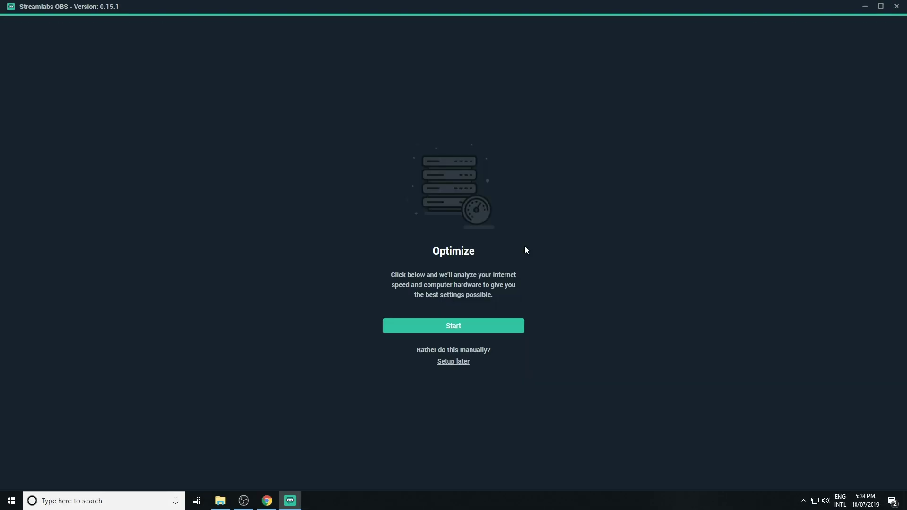
{"action": "left_click", "coordinate": [450, 326]}
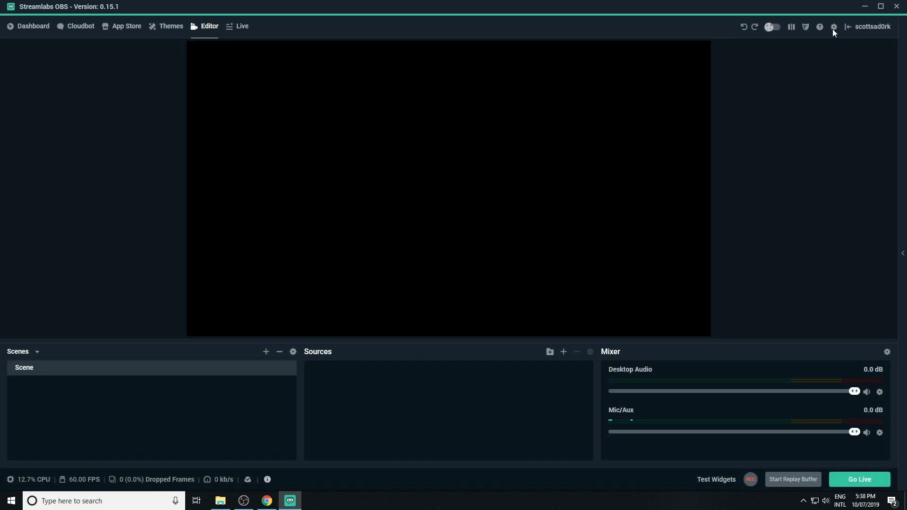
Review the Stream and Output pages in Settings
{"action": "left_click", "coordinate": [834, 27]}
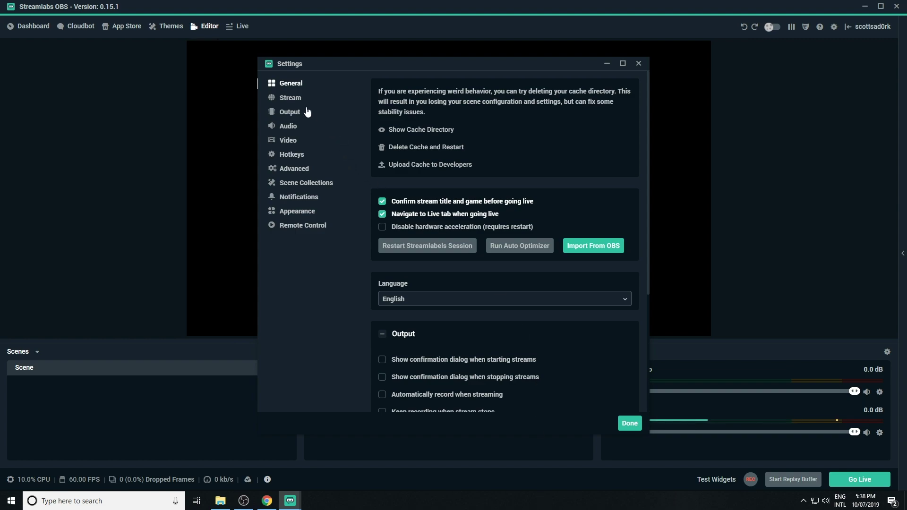
{"action": "left_click", "coordinate": [294, 99]}
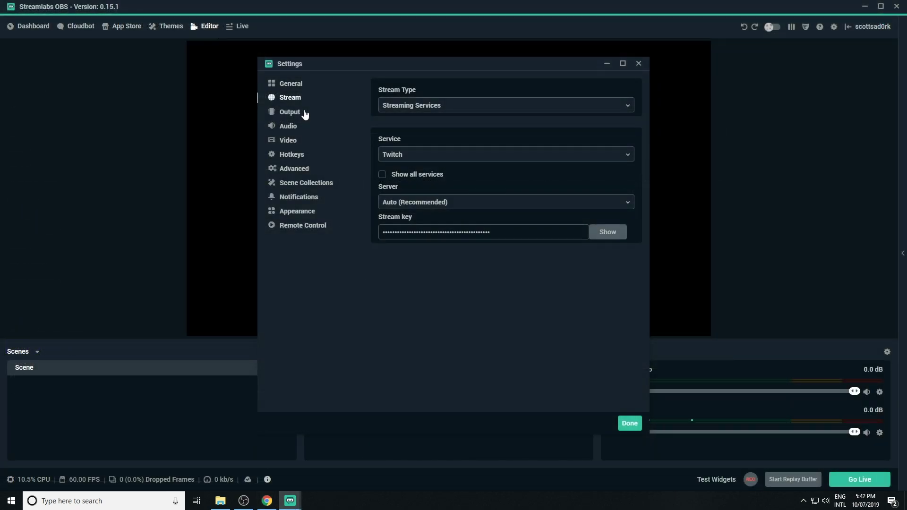
{"action": "left_click", "coordinate": [305, 114]}
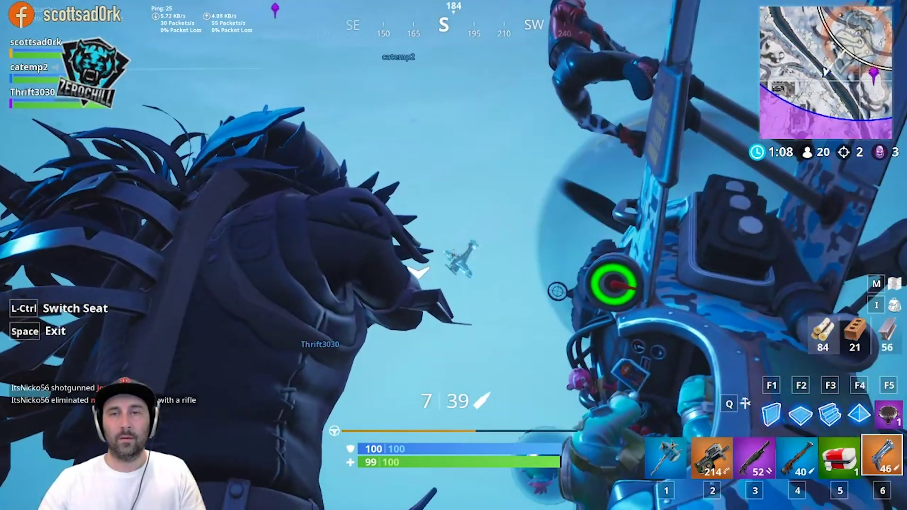
Review the Video page in Settings
{"action": "left_click", "coordinate": [454, 255]}
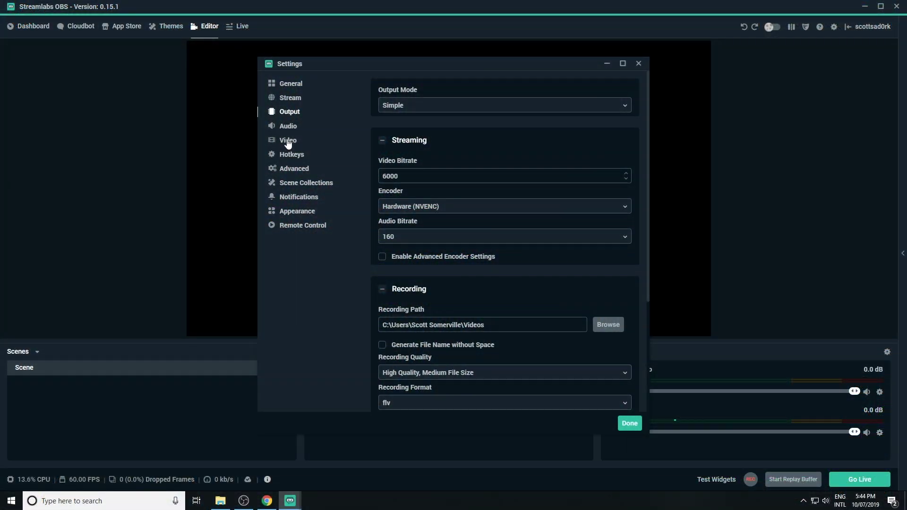
{"action": "left_click", "coordinate": [289, 141]}
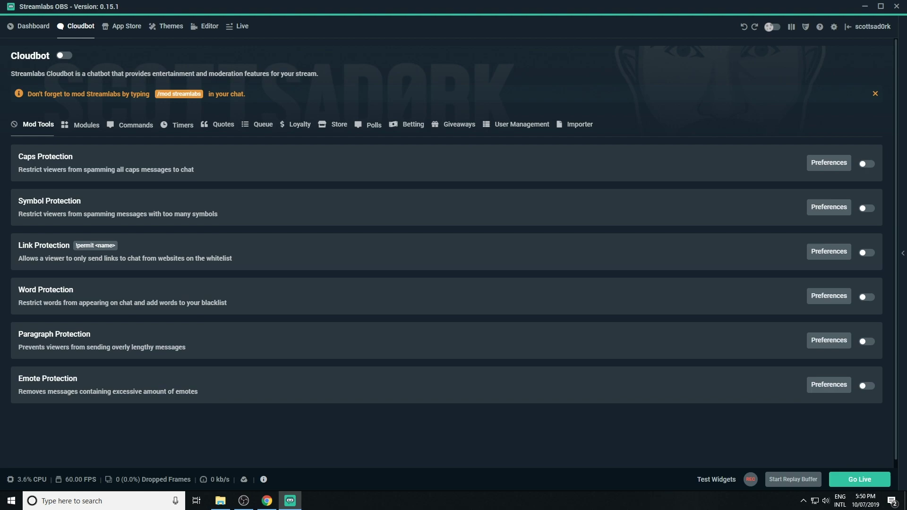
Browse the App Store page
{"action": "left_click", "coordinate": [121, 26]}
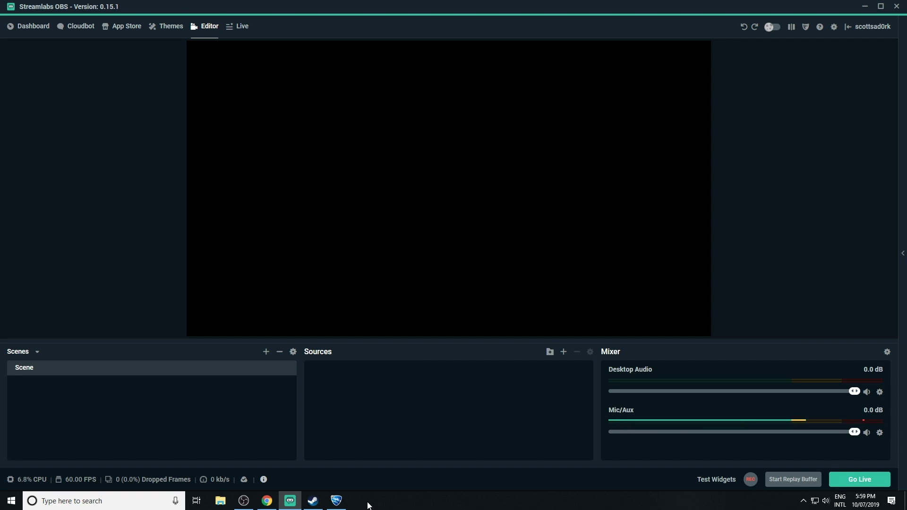
Create a new scene named 'Game'
{"action": "left_click", "coordinate": [266, 352]}
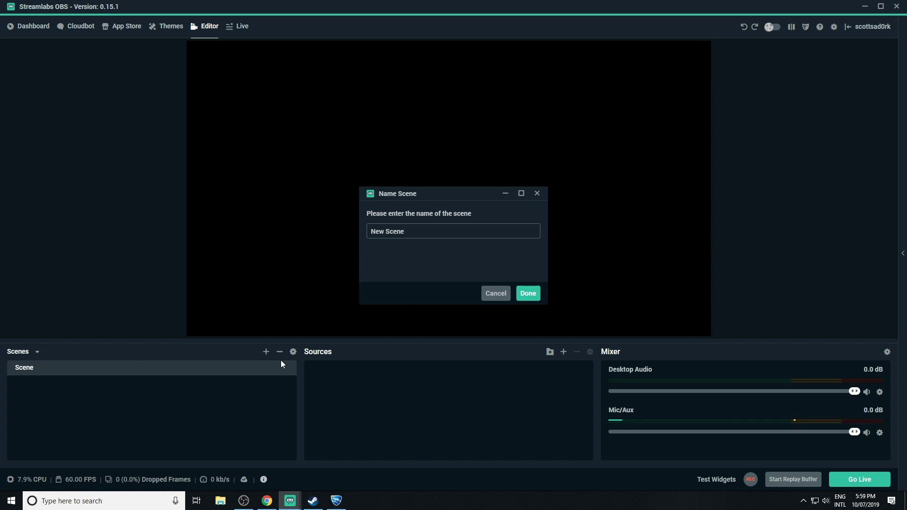
{"action": "key", "text": "BackSpace"}
{"action": "key", "text": "BackSpace"}
{"action": "type", "text": "Game"}
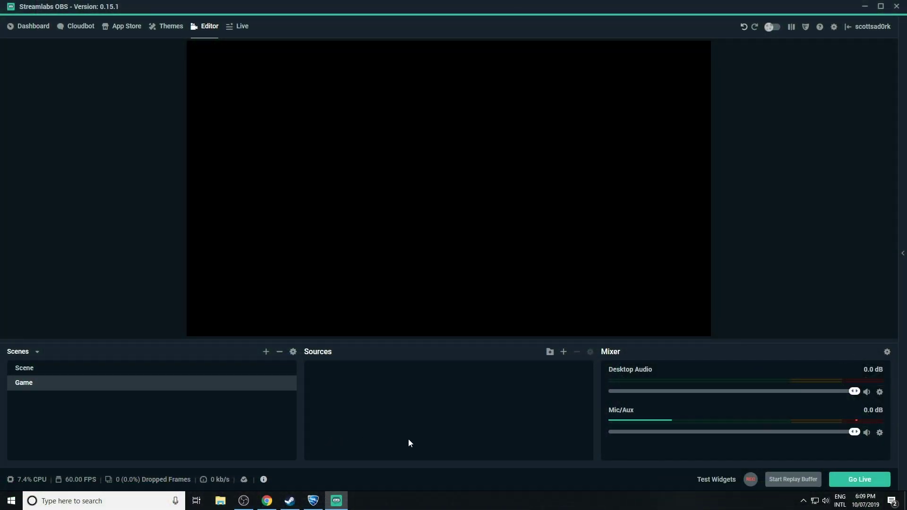
Add a 'Gameplay' window capture of RocketLeague.exe to the Game scene, then delete it
{"action": "left_click", "coordinate": [563, 353]}
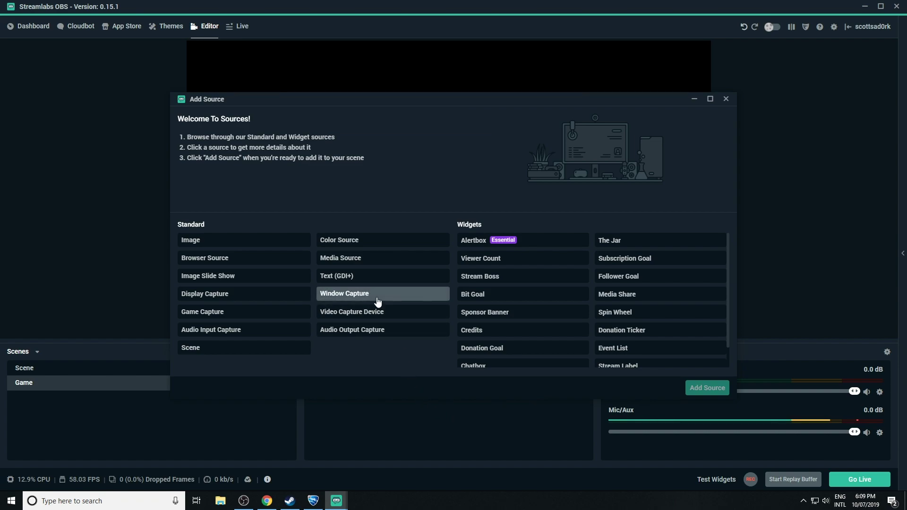
{"action": "left_click", "coordinate": [377, 297]}
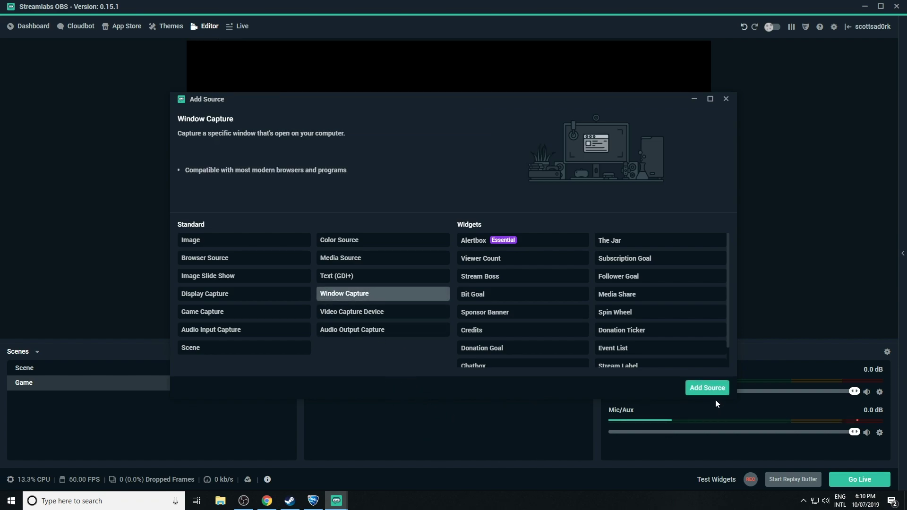
{"action": "left_click", "coordinate": [709, 388]}
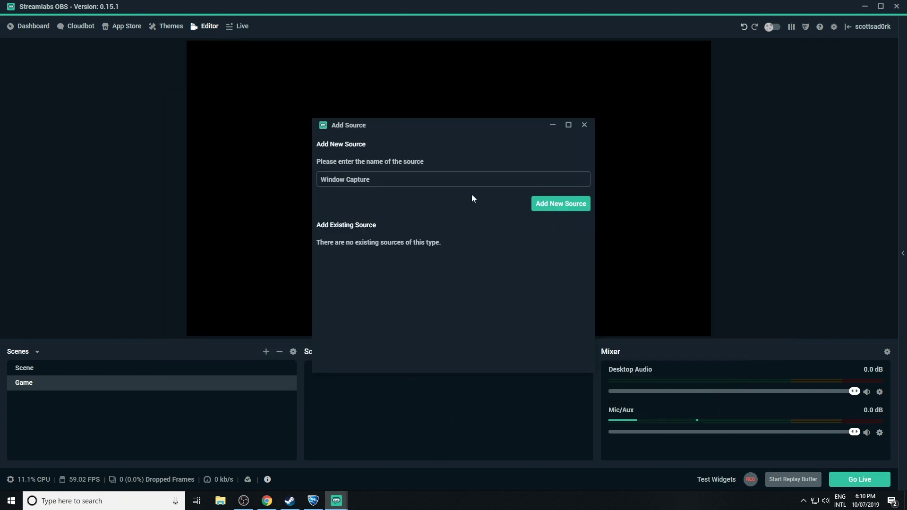
{"action": "type", "text": "Gameplay"}
{"action": "left_click", "coordinate": [562, 204]}
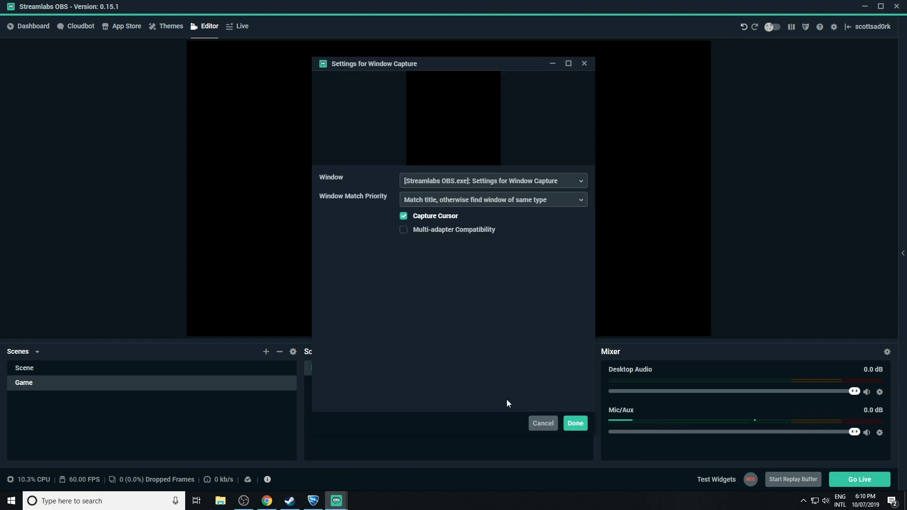
{"action": "left_click", "coordinate": [581, 180]}
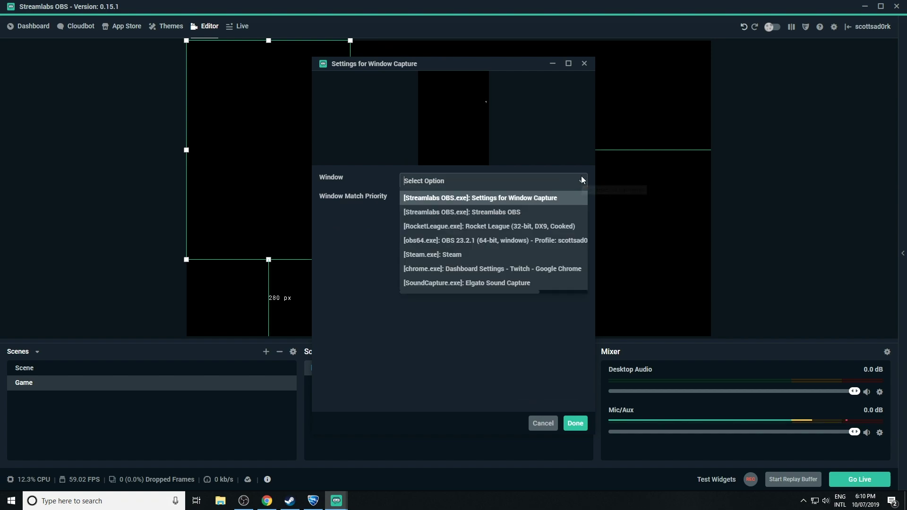
{"action": "left_click", "coordinate": [529, 225]}
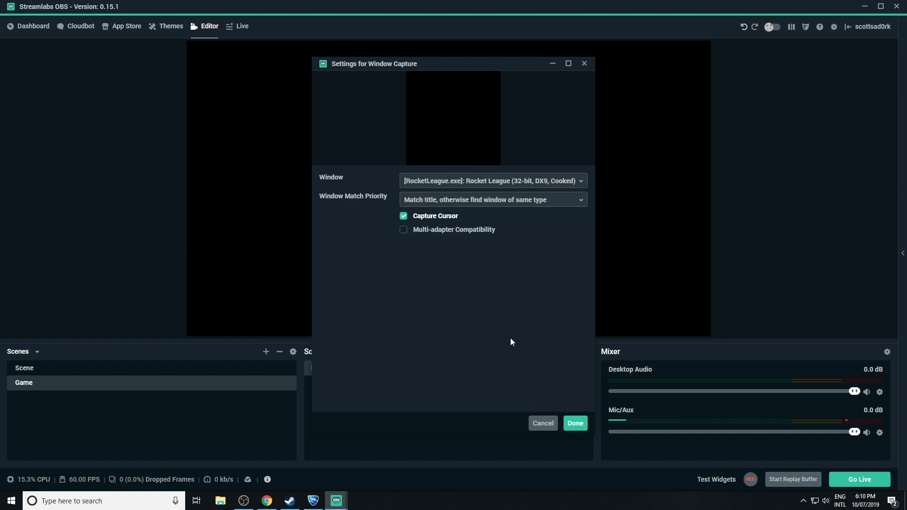
{"action": "left_click", "coordinate": [575, 424]}
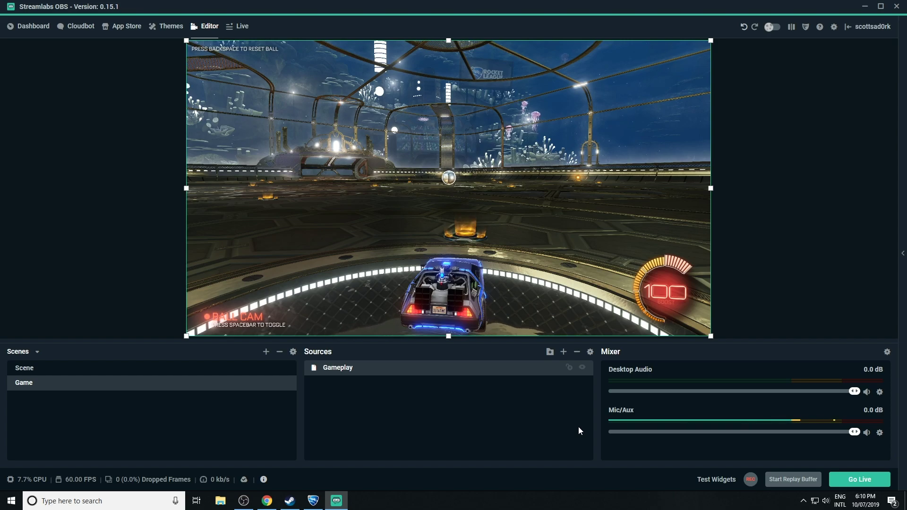
{"action": "key", "text": "Delete"}
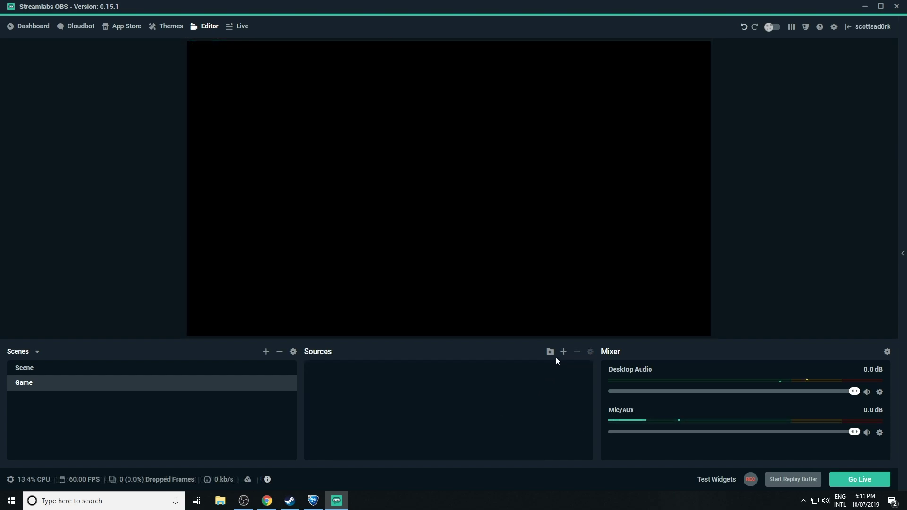
Add a Gameplay display capture of Display 2 to the Game scene
{"action": "left_click", "coordinate": [564, 352]}
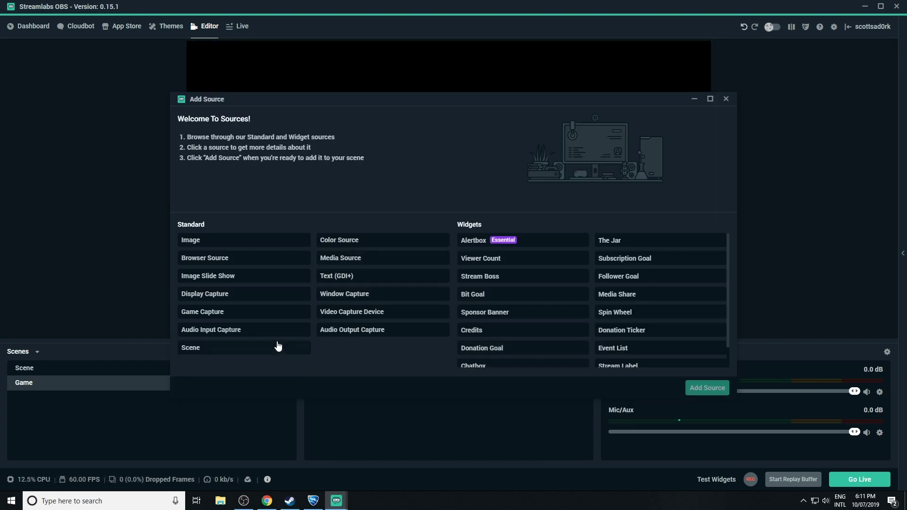
{"action": "left_click", "coordinate": [264, 301]}
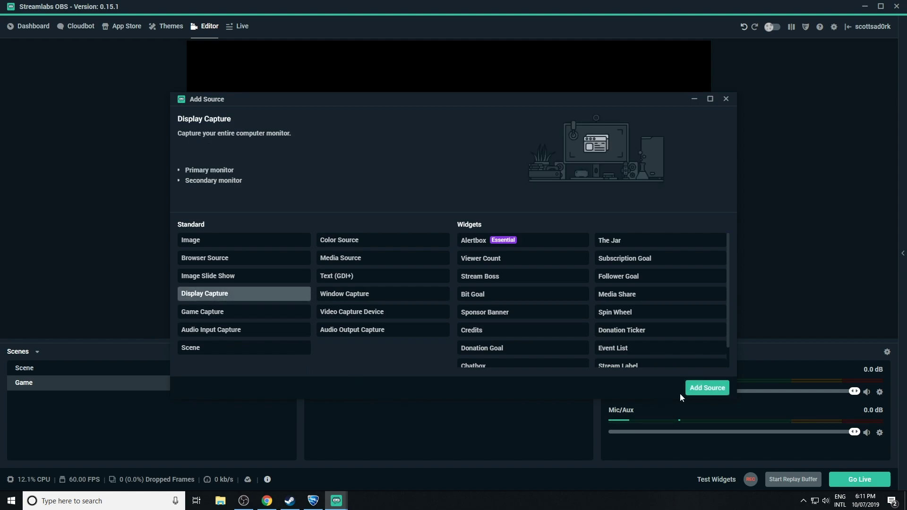
{"action": "left_click", "coordinate": [718, 387]}
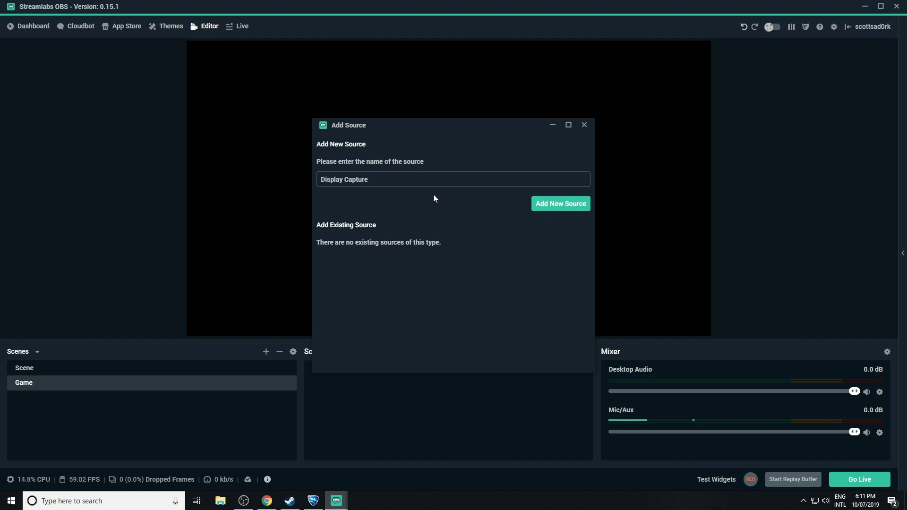
{"action": "left_click", "coordinate": [538, 208]}
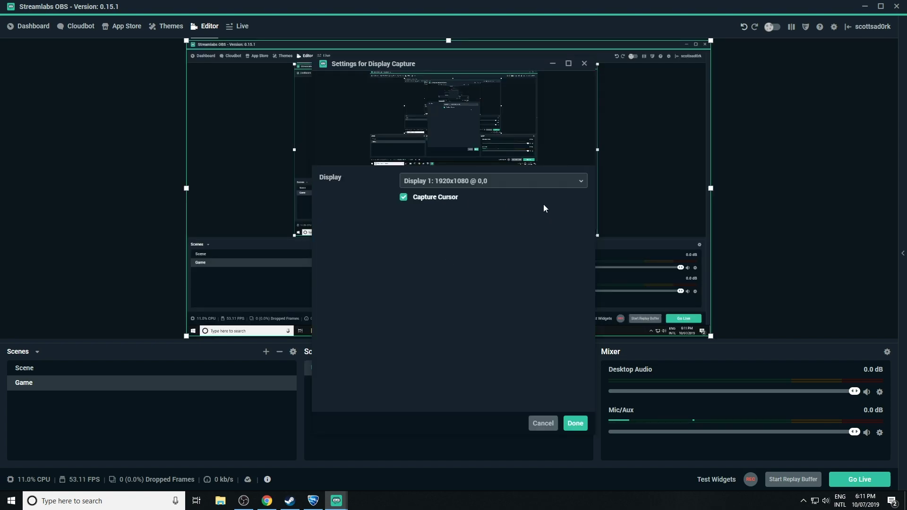
{"action": "left_click", "coordinate": [517, 184]}
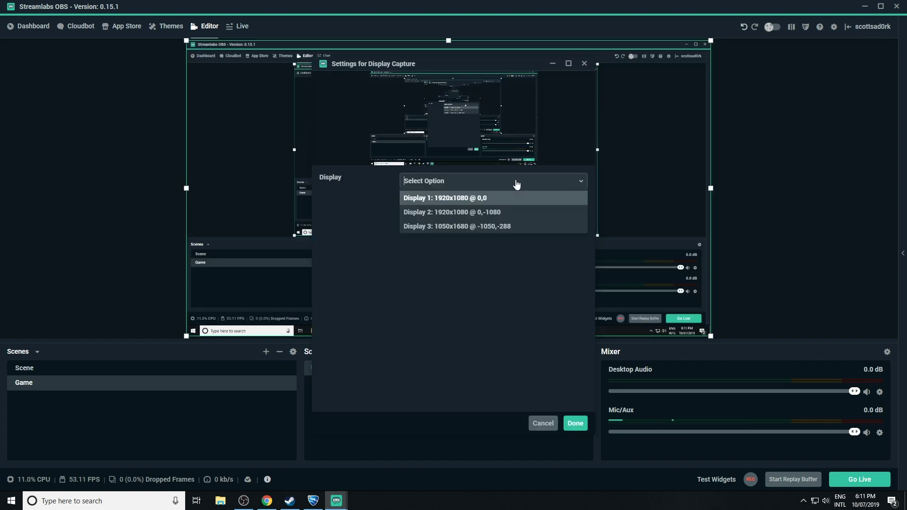
{"action": "left_click", "coordinate": [503, 219]}
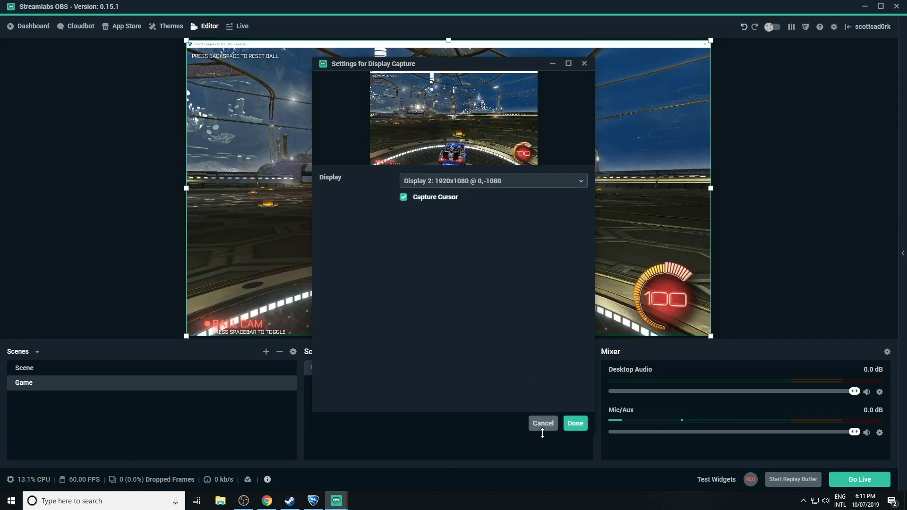
{"action": "left_click", "coordinate": [575, 424]}
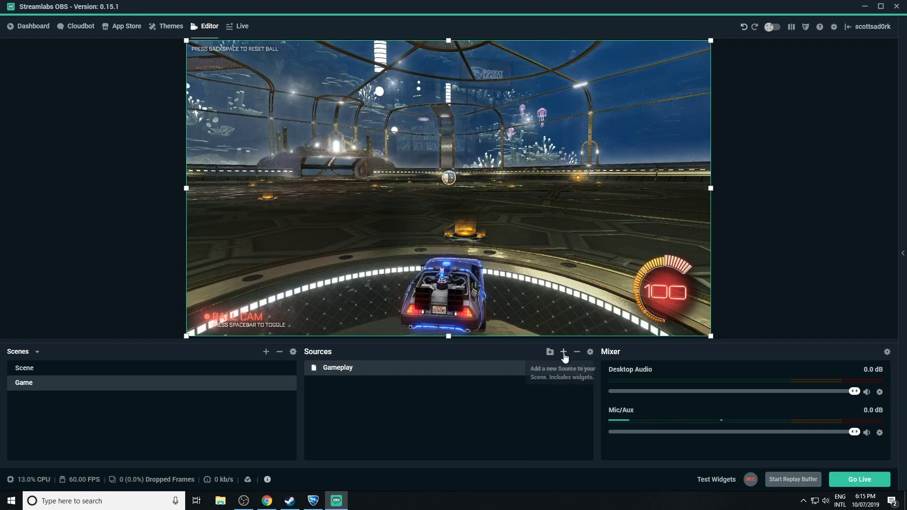
Add a Video Capture Device source named Webcam using the c922 Pro Stream Webcam
{"action": "left_click", "coordinate": [563, 351]}
{"action": "left_click", "coordinate": [352, 312]}
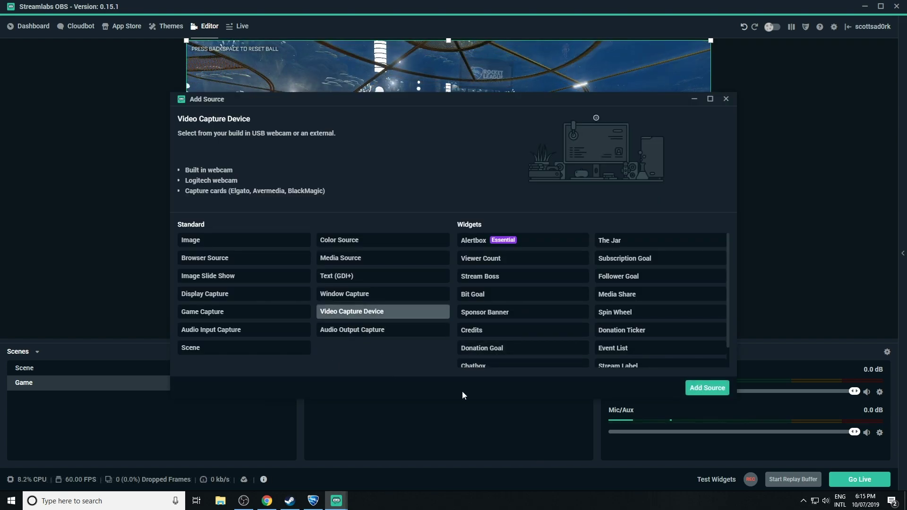
{"action": "left_click", "coordinate": [707, 387]}
{"action": "type", "text": "Webcam"}
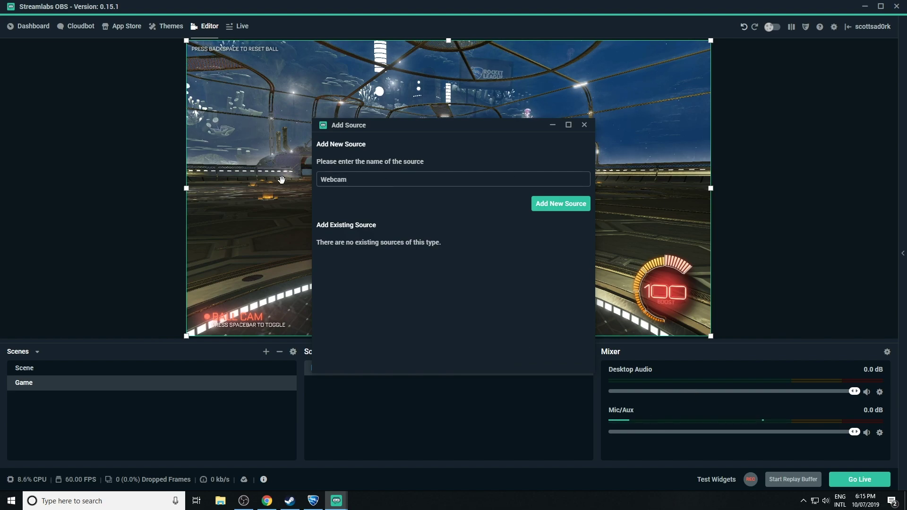
{"action": "left_click", "coordinate": [561, 204]}
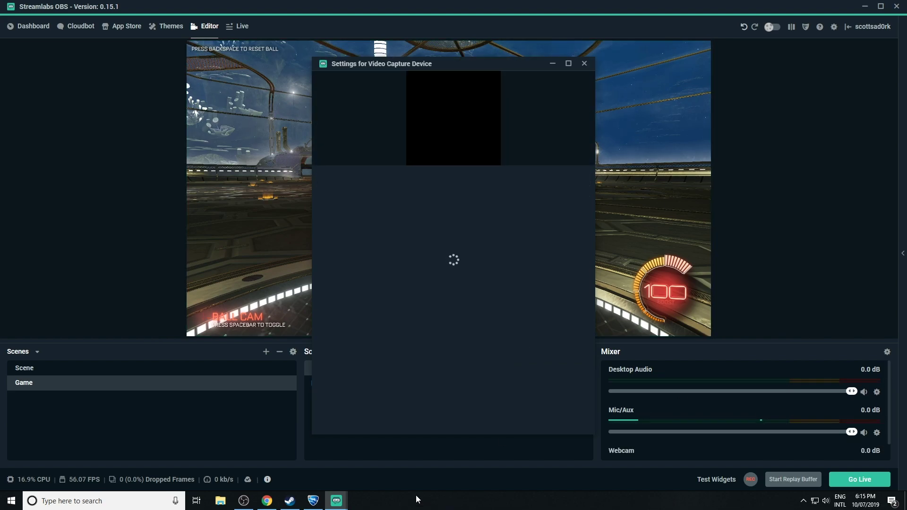
{"action": "left_click", "coordinate": [577, 183]}
{"action": "left_click", "coordinate": [432, 215]}
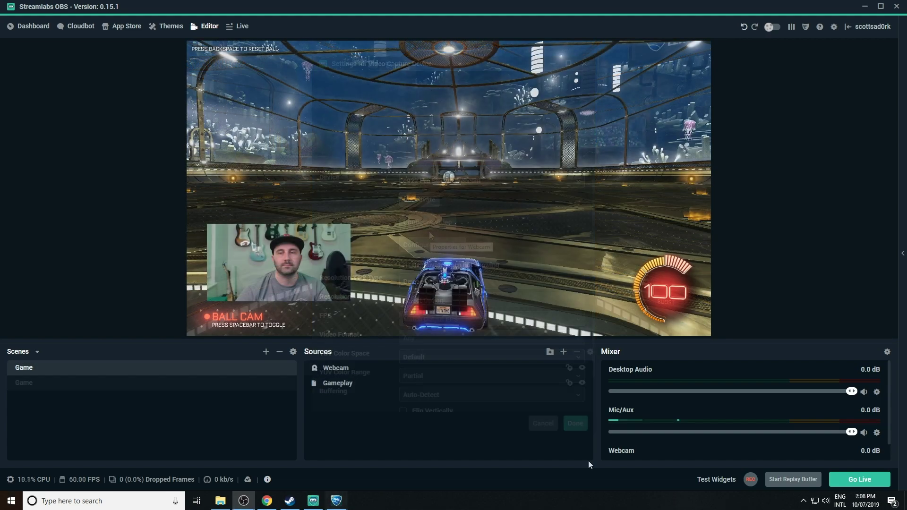
Create an Image source named 'Overlay Frame' in the Game scene
{"action": "left_click", "coordinate": [563, 353]}
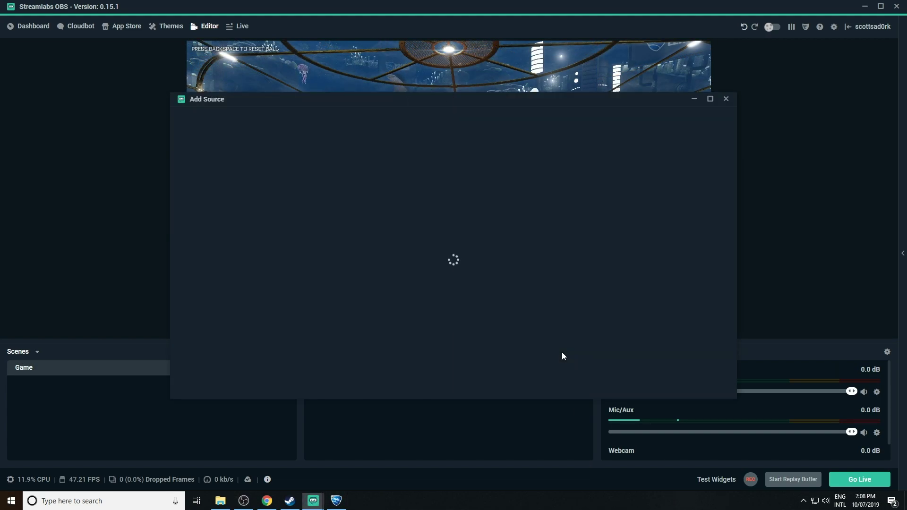
{"action": "left_click", "coordinate": [230, 249]}
{"action": "left_click", "coordinate": [704, 389]}
{"action": "double_click", "coordinate": [404, 175]}
{"action": "type", "text": "Overlay Frame"}
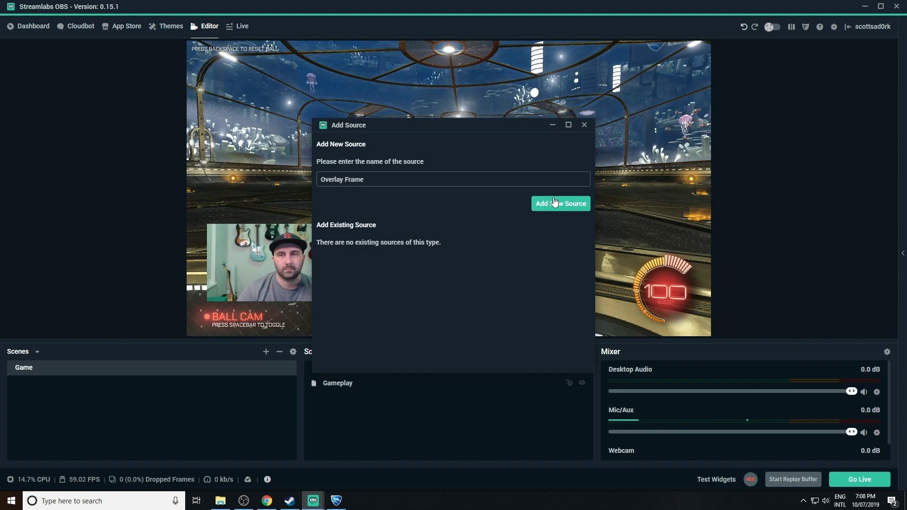
{"action": "left_click", "coordinate": [561, 203]}
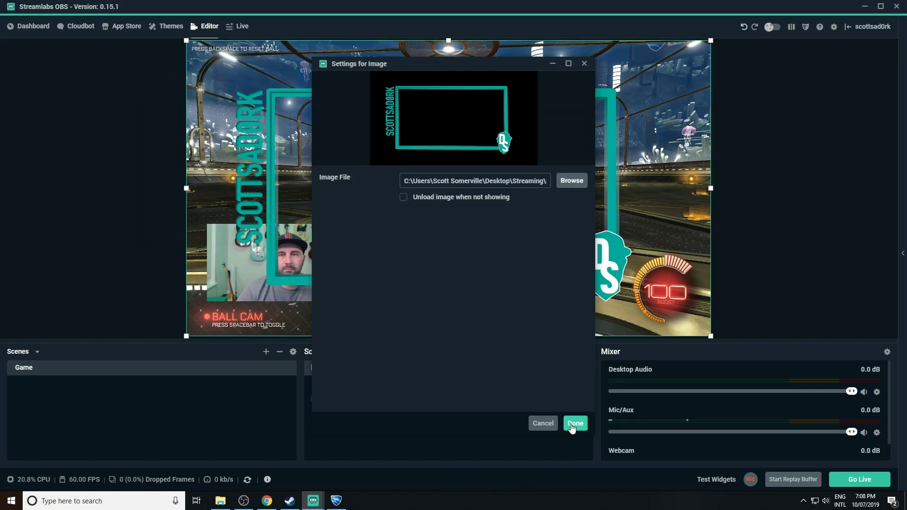
Confirm the overlay image and shrink it to frame the webcam in the lower-left
{"action": "left_click", "coordinate": [574, 423]}
{"action": "left_click_drag", "start_coordinate": [562, 126], "coordinate": [400, 200]}
{"action": "left_click_drag", "start_coordinate": [400, 199], "coordinate": [398, 200]}
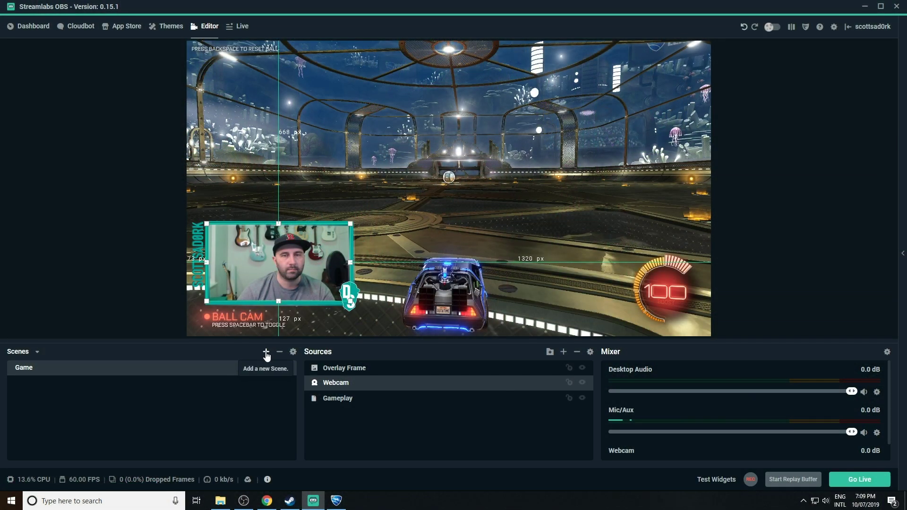
Create a new scene named 'Staring Soon'
{"action": "left_click", "coordinate": [266, 352]}
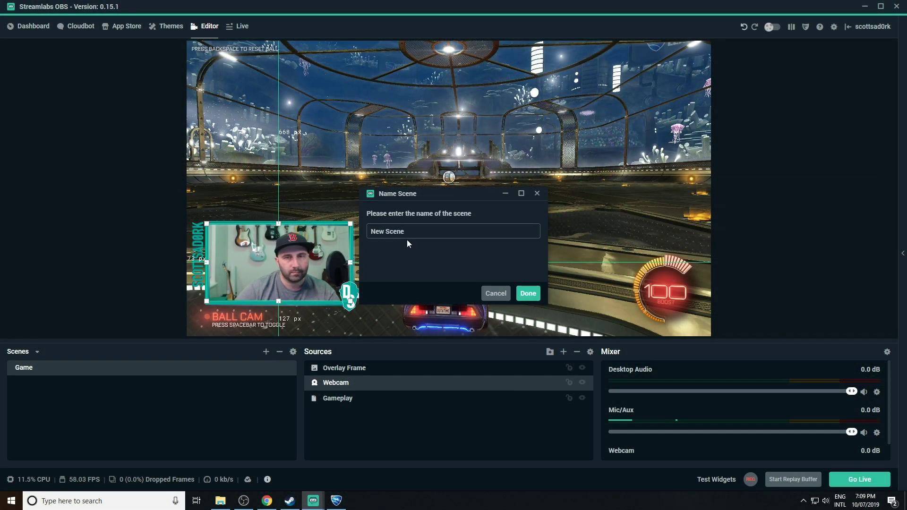
{"action": "type", "text": "Staring Soon"}
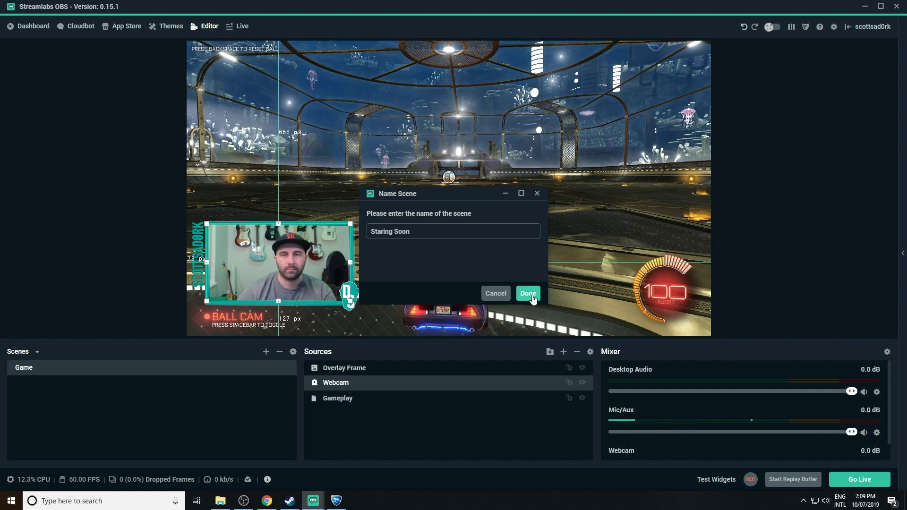
{"action": "left_click", "coordinate": [530, 297]}
Add a 'Starting Soon' image source with the starting soon picture, fitted to the whole canvas
{"action": "left_click", "coordinate": [564, 352]}
{"action": "left_click", "coordinate": [707, 388]}
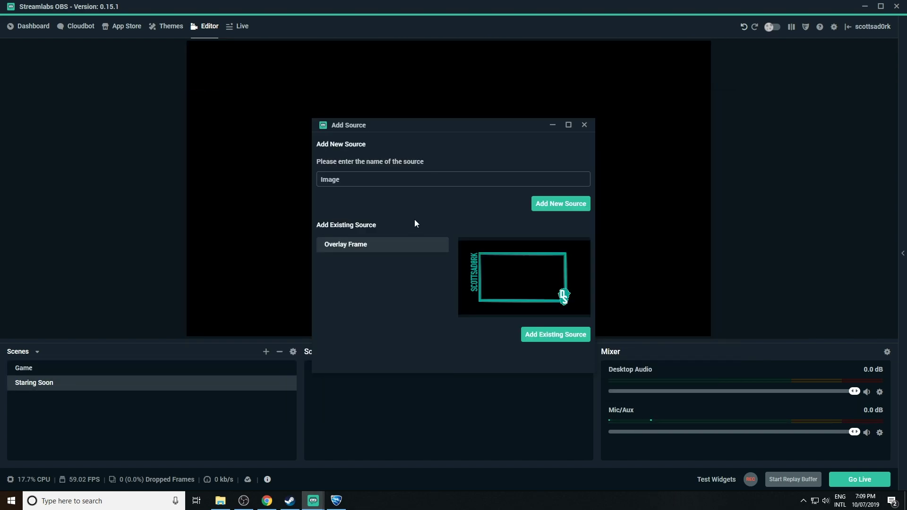
{"action": "key", "text": "ctrl+a"}
{"action": "type", "text": "Starting Soon"}
{"action": "left_click", "coordinate": [554, 208]}
{"action": "left_click", "coordinate": [566, 185]}
{"action": "double_click", "coordinate": [111, 78]}
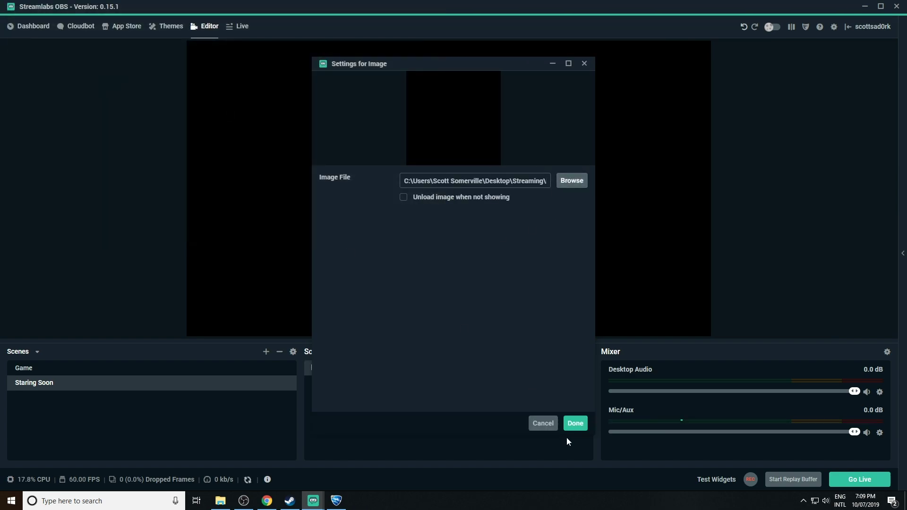
{"action": "left_click", "coordinate": [574, 423]}
{"action": "right_click", "coordinate": [464, 188]}
{"action": "left_click", "coordinate": [560, 272]}
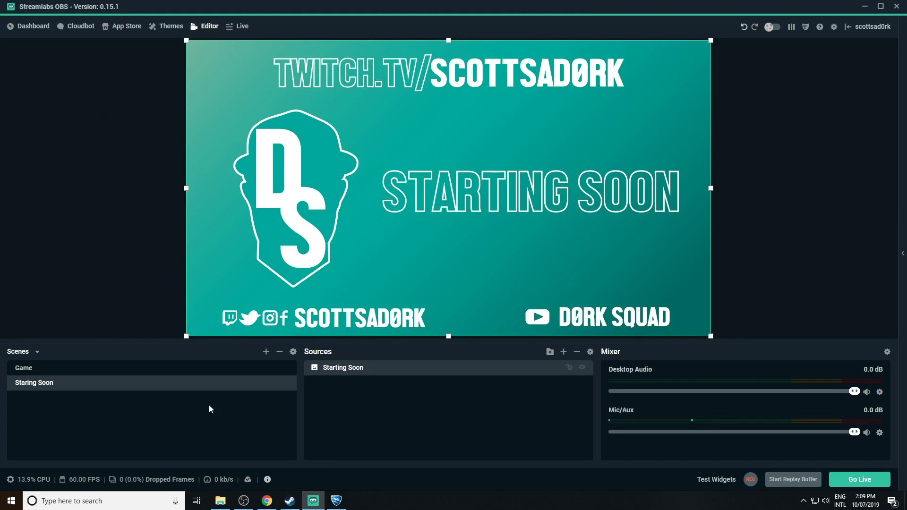
Create a new scene named 'BRB'
{"action": "left_click", "coordinate": [266, 351]}
{"action": "key", "text": "ctrl+a"}
{"action": "type", "text": "BRB"}
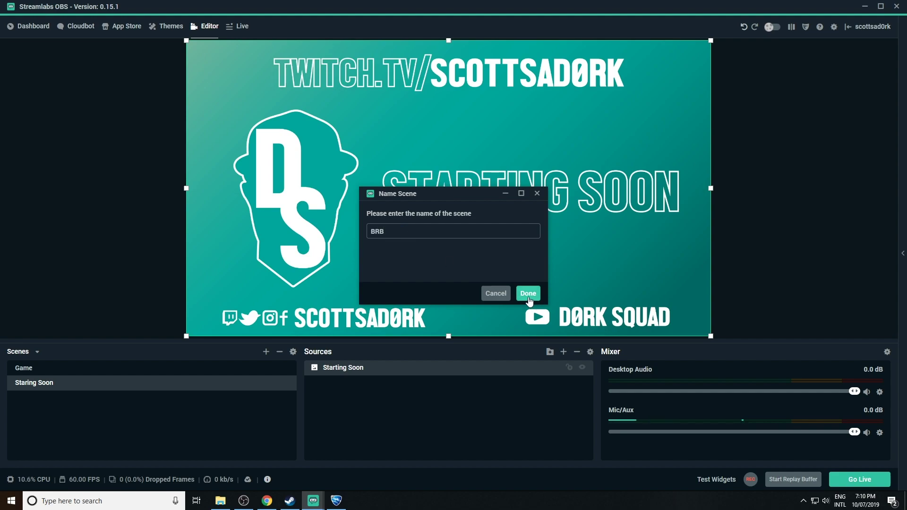
{"action": "left_click", "coordinate": [528, 294]}
Add a BRB image fitted to the whole canvas, then return to the Game scene
{"action": "left_click", "coordinate": [390, 375]}
{"action": "left_click", "coordinate": [263, 243]}
{"action": "left_click", "coordinate": [694, 387]}
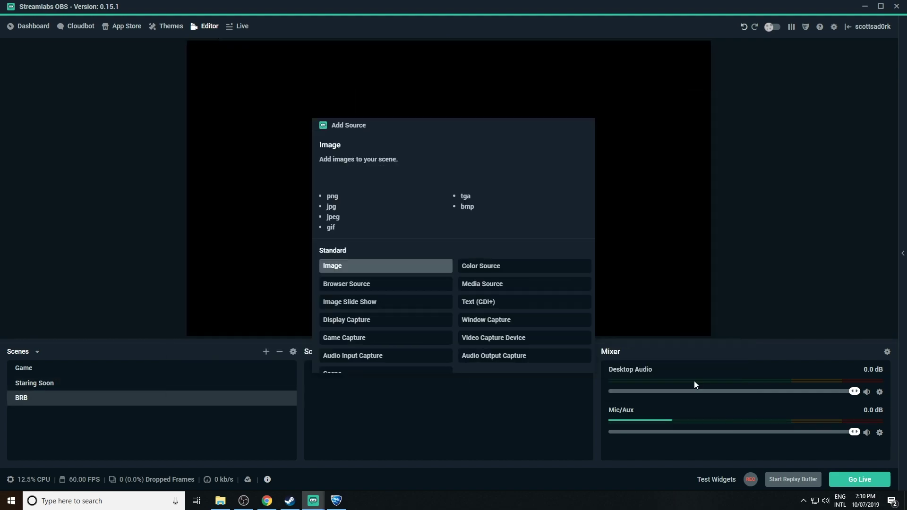
{"action": "left_click", "coordinate": [559, 204]}
{"action": "left_click", "coordinate": [569, 180]}
{"action": "double_click", "coordinate": [125, 85]}
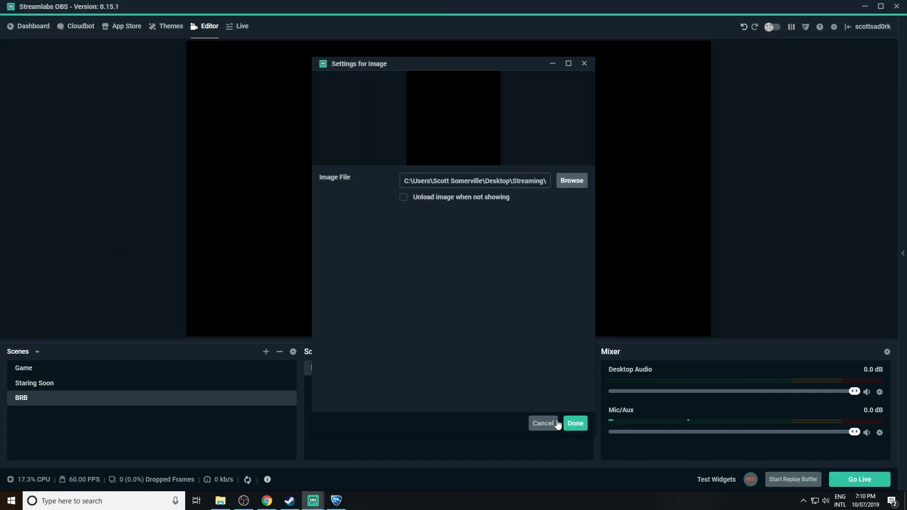
{"action": "left_click", "coordinate": [575, 423]}
{"action": "right_click", "coordinate": [471, 189]}
{"action": "mouse_move", "coordinate": [512, 268]}
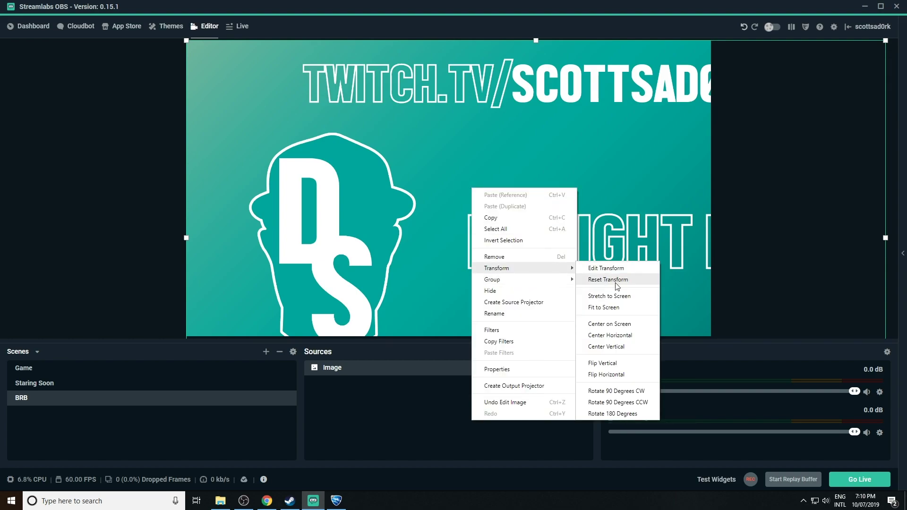
{"action": "left_click", "coordinate": [603, 307]}
{"action": "left_click", "coordinate": [71, 368]}
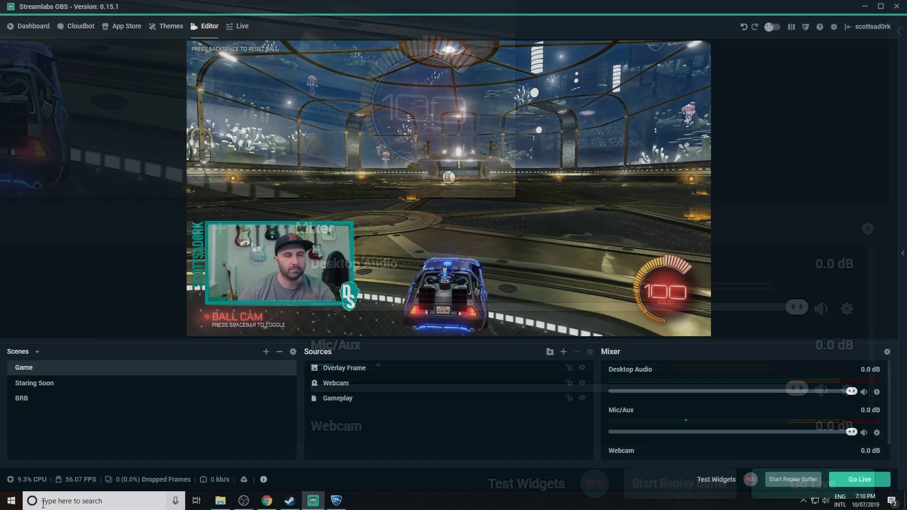
Check in Windows Sound that Focusrite USB is the default playback and recording device
{"action": "left_click", "coordinate": [44, 501]}
{"action": "type", "text": "sou"}
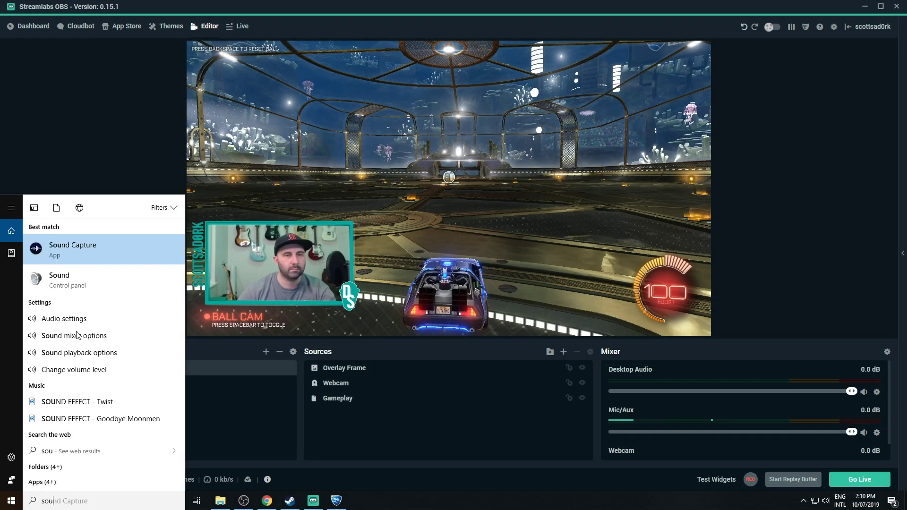
{"action": "left_click", "coordinate": [71, 281]}
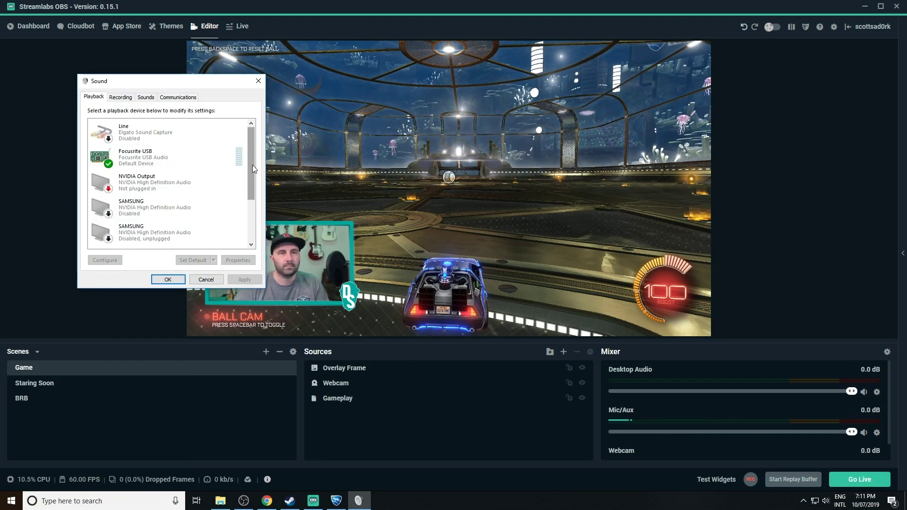
{"action": "mouse_move", "coordinate": [251, 162]}
{"action": "left_mouse_down"}
{"action": "mouse_move", "coordinate": [249, 195]}
{"action": "mouse_move", "coordinate": [242, 148]}
{"action": "left_mouse_up"}
{"action": "left_click", "coordinate": [121, 96]}
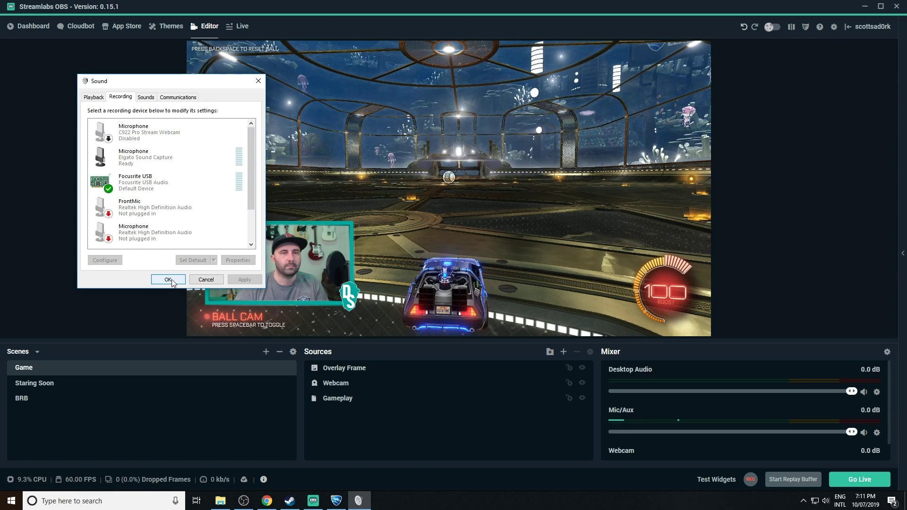
{"action": "left_click", "coordinate": [168, 280]}
{"action": "left_click", "coordinate": [877, 392]}
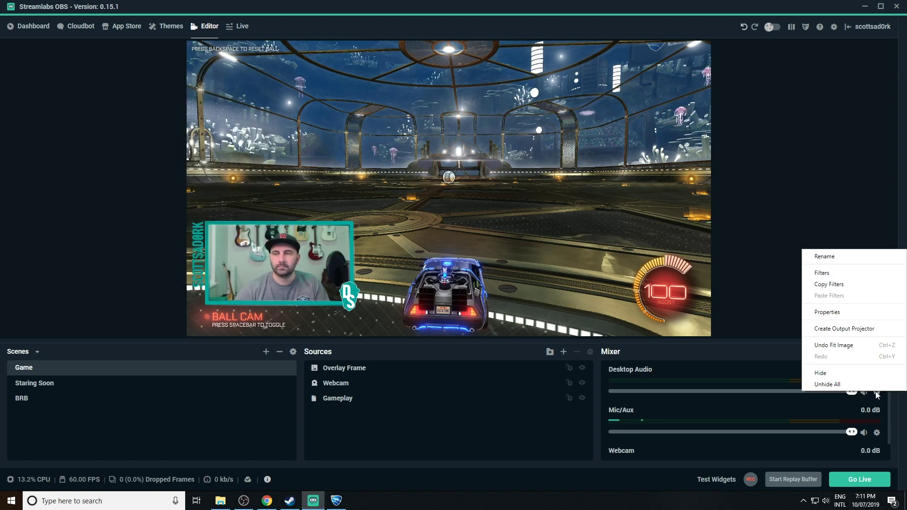
Set the Desktop Audio device to Focusrite USB
{"action": "left_click", "coordinate": [842, 313]}
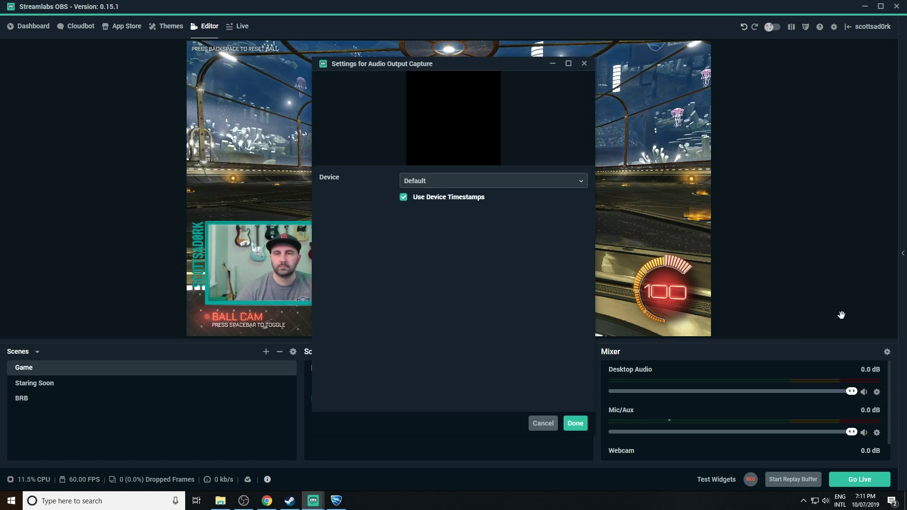
{"action": "left_click", "coordinate": [581, 182]}
{"action": "left_click", "coordinate": [538, 212]}
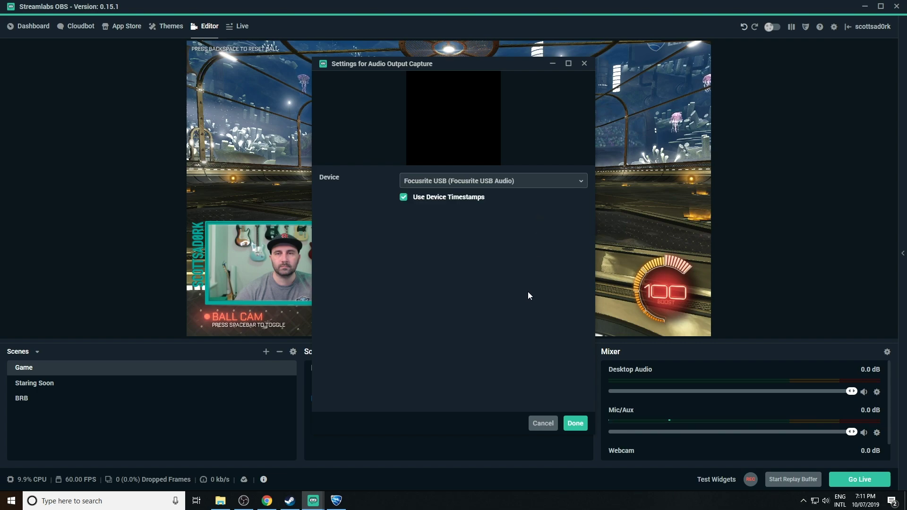
{"action": "left_click", "coordinate": [575, 424]}
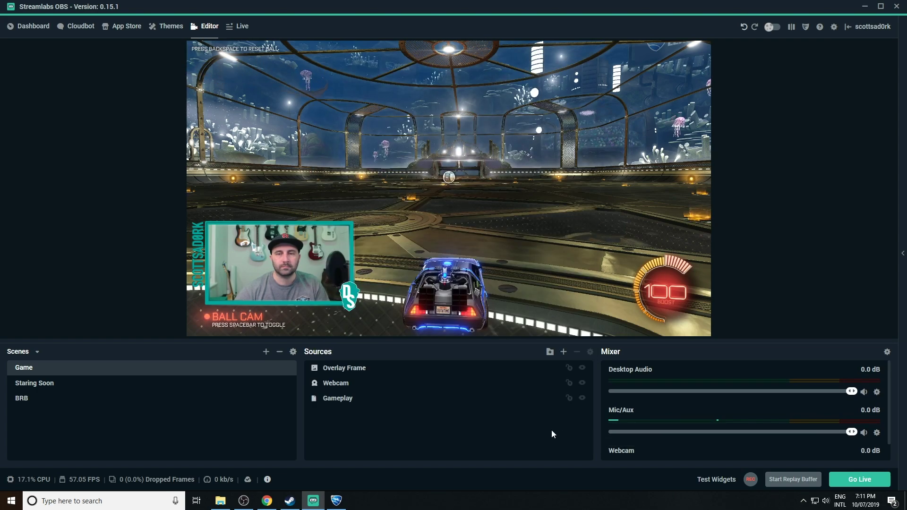
Set the Mic/Aux input device to Focusrite USB
{"action": "left_click", "coordinate": [877, 433]}
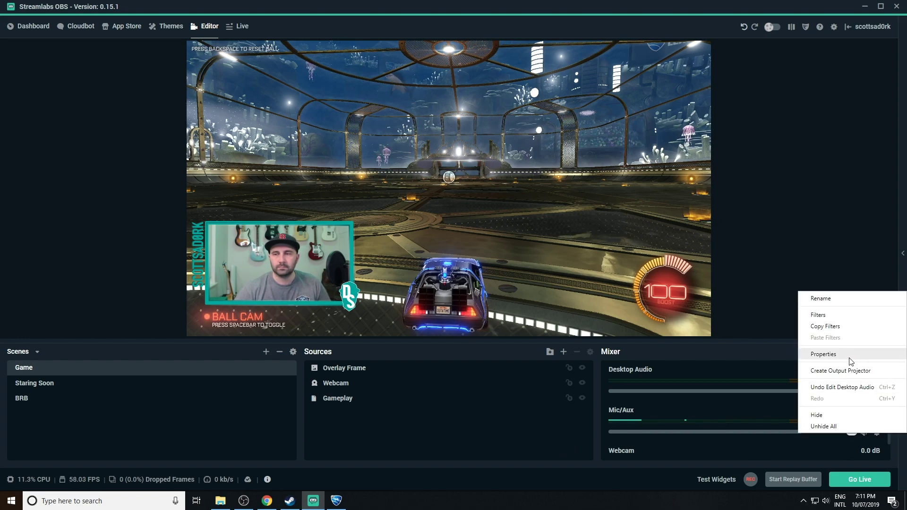
{"action": "left_click", "coordinate": [831, 354]}
{"action": "left_click", "coordinate": [570, 183]}
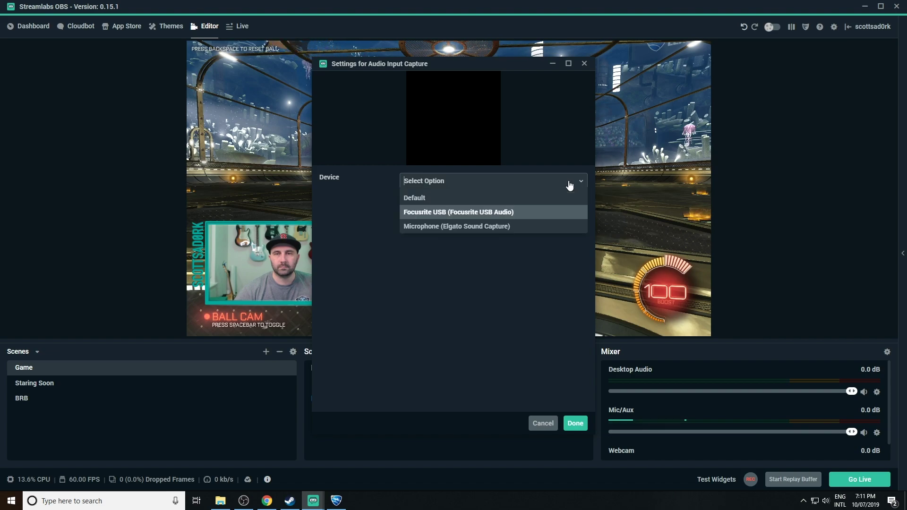
{"action": "left_click", "coordinate": [547, 212]}
{"action": "key", "text": "Escape"}
Enable Downmix to Mono for Mic/Aux in Advanced Audio Settings
{"action": "left_click", "coordinate": [887, 353]}
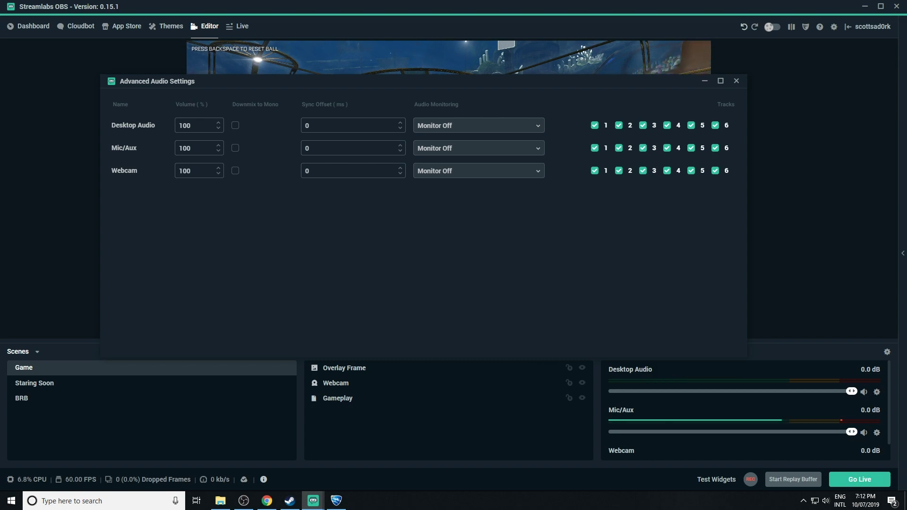
{"action": "left_click", "coordinate": [236, 149]}
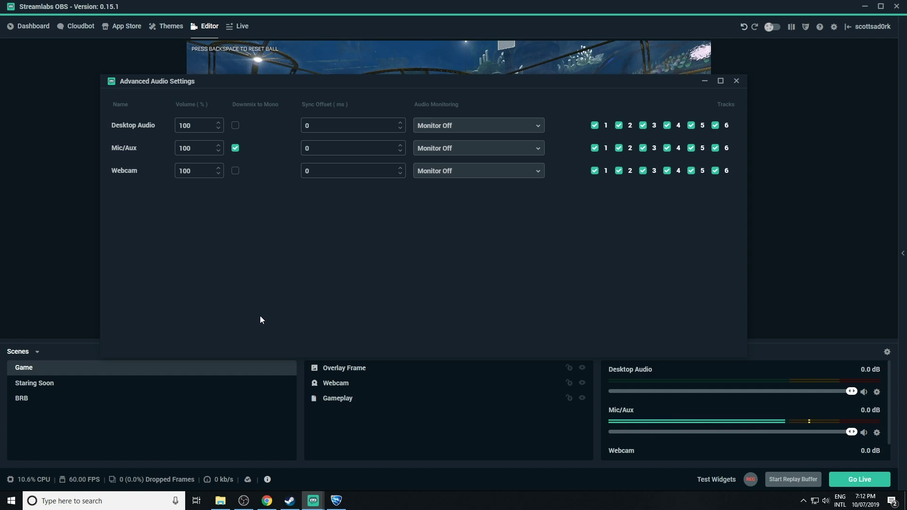
{"action": "key", "text": "Escape"}
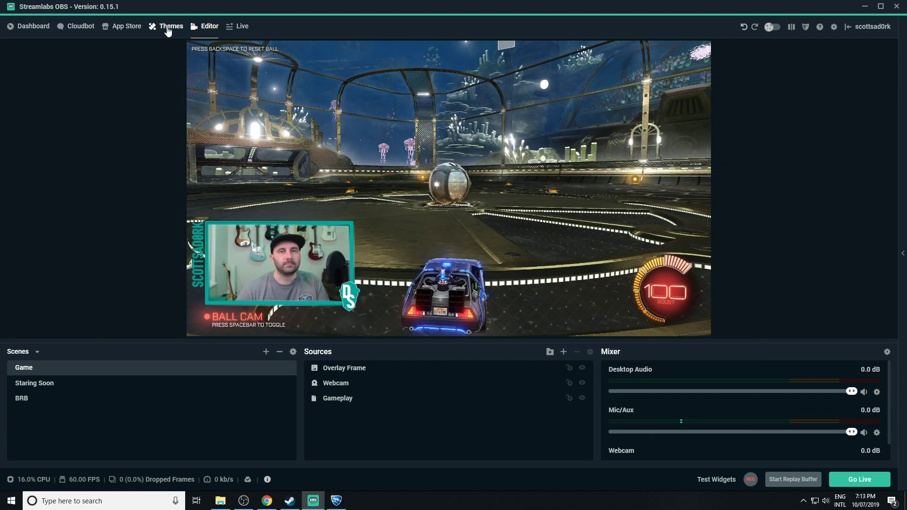
Find and install the Facebook Gaming PureSquares theme from the theme library
{"action": "left_click", "coordinate": [168, 29]}
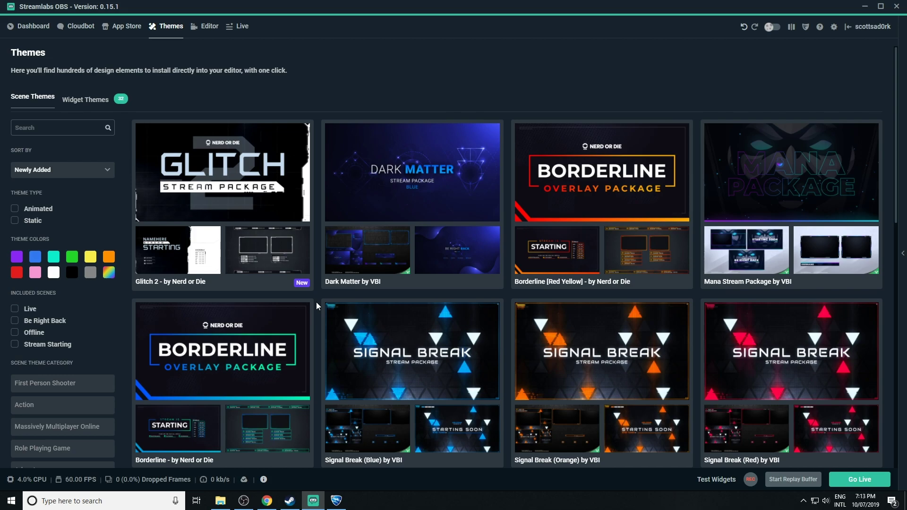
{"action": "scroll", "coordinate": [319, 303], "scroll_direction": "down", "scroll_amount": 10}
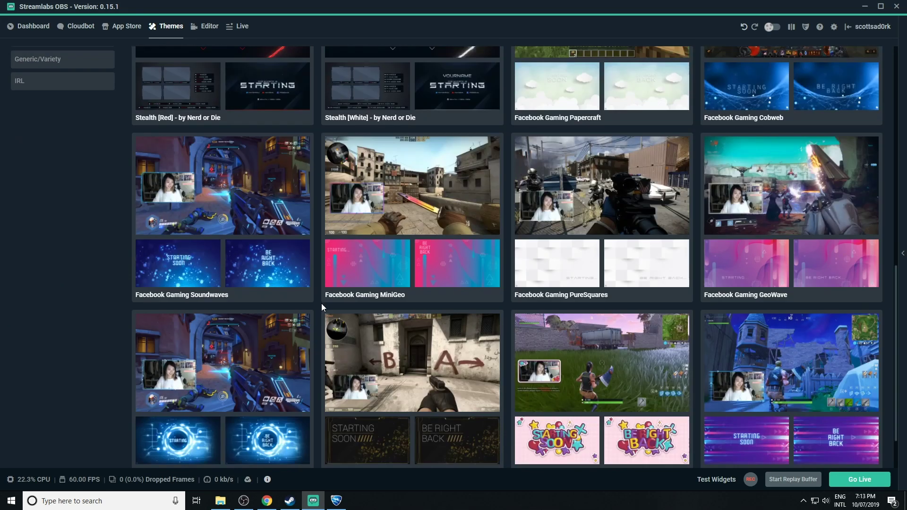
{"action": "scroll", "coordinate": [326, 309], "scroll_direction": "down", "scroll_amount": 2}
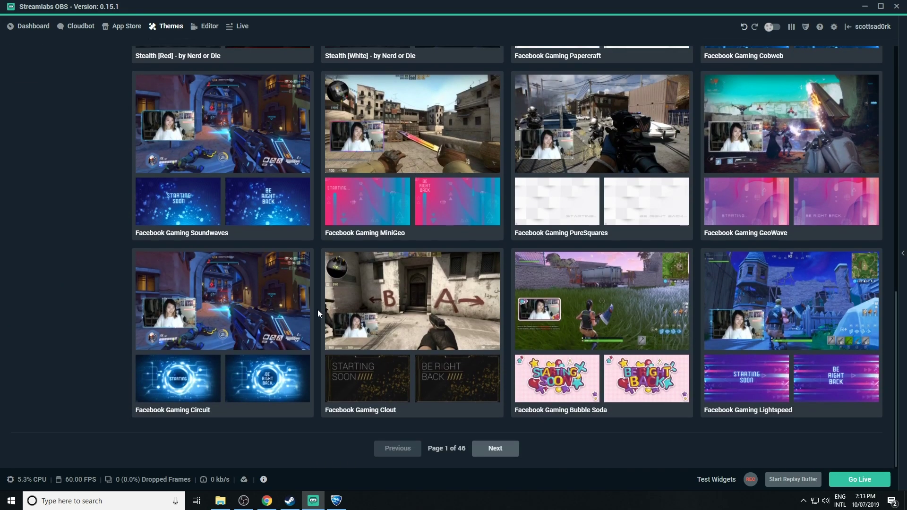
{"action": "left_click", "coordinate": [517, 220]}
{"action": "scroll", "coordinate": [824, 198], "scroll_direction": "down", "scroll_amount": 1}
{"action": "scroll", "coordinate": [825, 198], "scroll_direction": "up", "scroll_amount": 4}
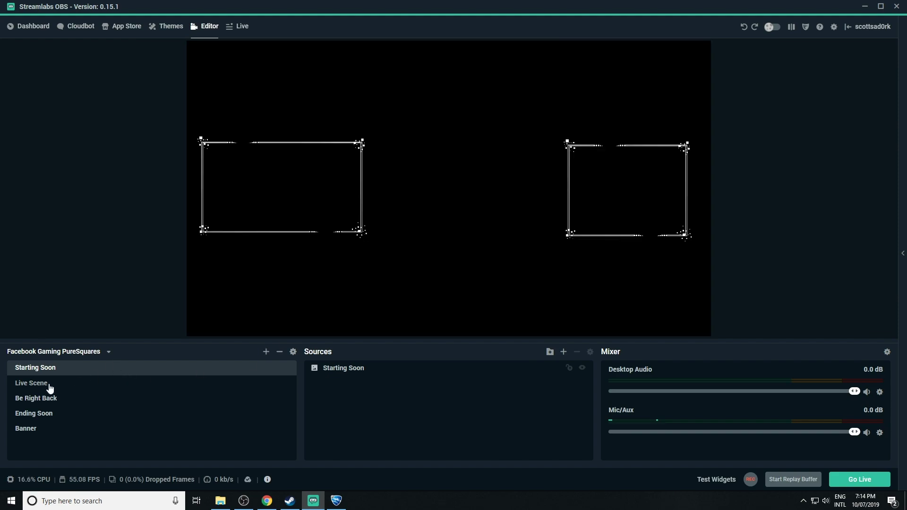
Preview the theme's Live Scene, Be Right Back and Ending Soon scenes
{"action": "left_click", "coordinate": [50, 385]}
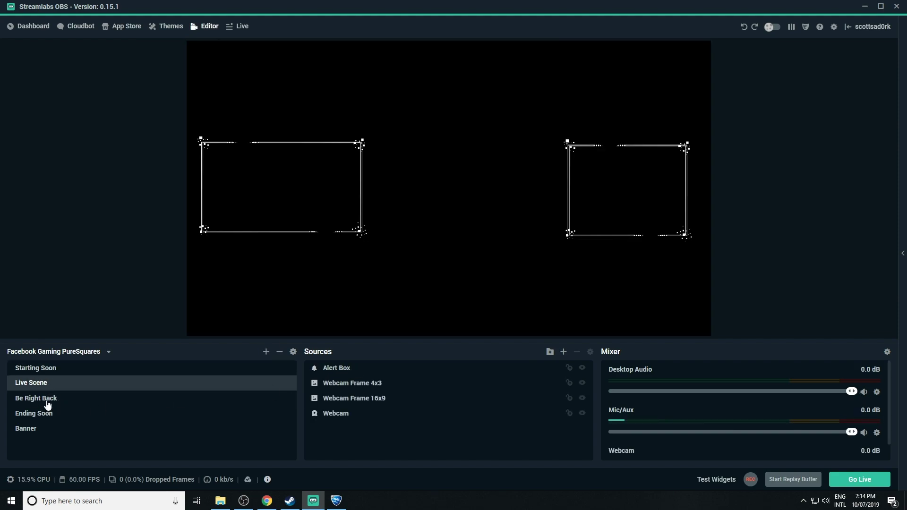
{"action": "left_click", "coordinate": [49, 399]}
{"action": "left_click", "coordinate": [46, 413]}
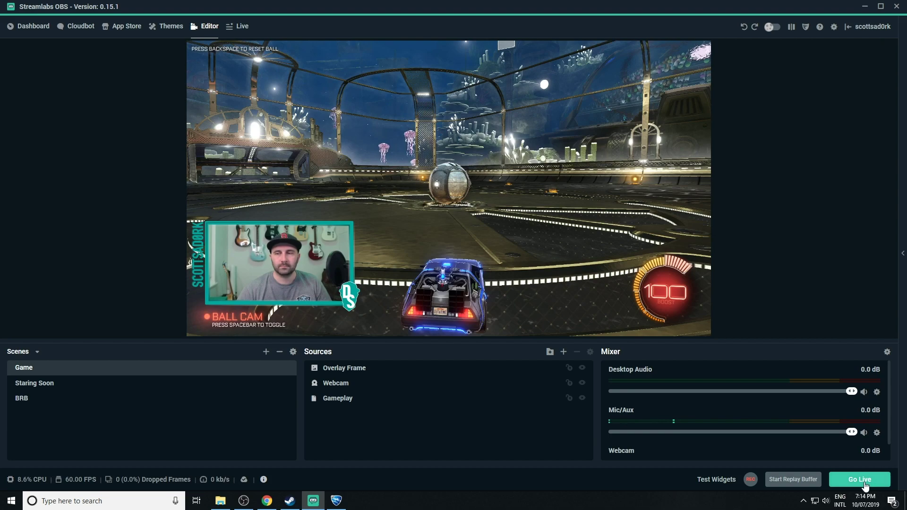
Set the stream's game to Rocket League in the Go Live dialog
{"action": "left_click", "coordinate": [859, 479]}
{"action": "left_click", "coordinate": [486, 165]}
{"action": "type", "text": "rocket"}
{"action": "left_click", "coordinate": [449, 186]}
Retitle the stream 'Test Stream', remove the Exploration and Let's Play tags, and go live
{"action": "left_click_drag", "start_coordinate": [485, 145], "coordinate": [423, 145]}
{"action": "key", "text": "BackSpace"}
{"action": "type", "text": "Test Stream! | !youtube | Twitter: @scottsad0rk | @ZeR"}
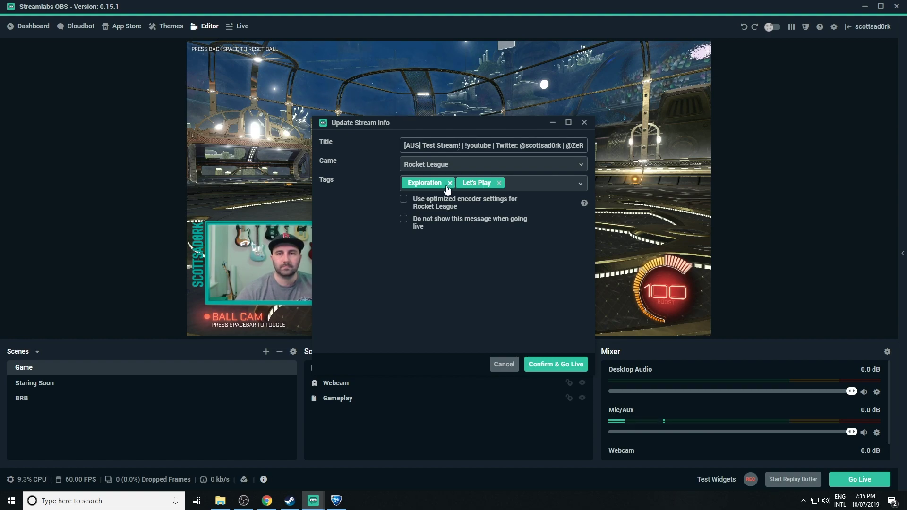
{"action": "left_click", "coordinate": [450, 183]}
{"action": "left_click", "coordinate": [445, 183]}
{"action": "left_click", "coordinate": [357, 241]}
{"action": "left_click", "coordinate": [555, 364]}
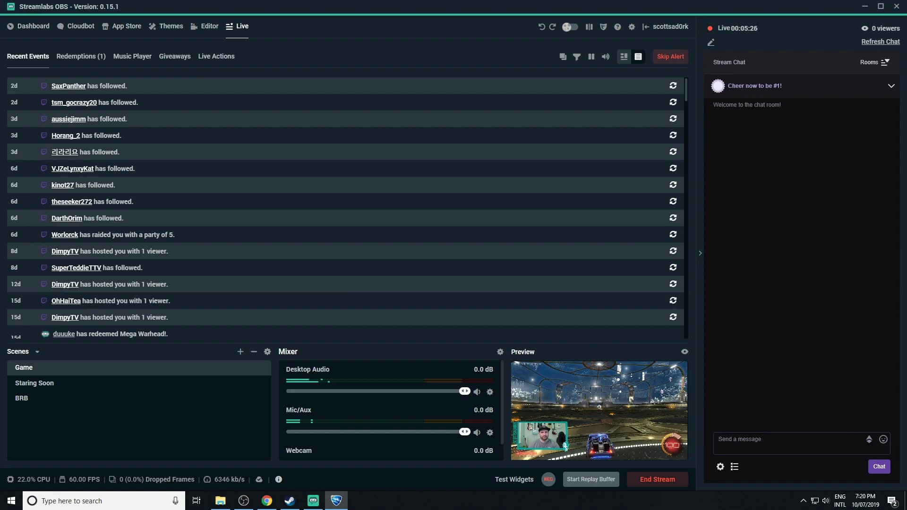
Return to Streamlabs OBS and end the live stream
{"action": "key", "text": "alt+Tab"}
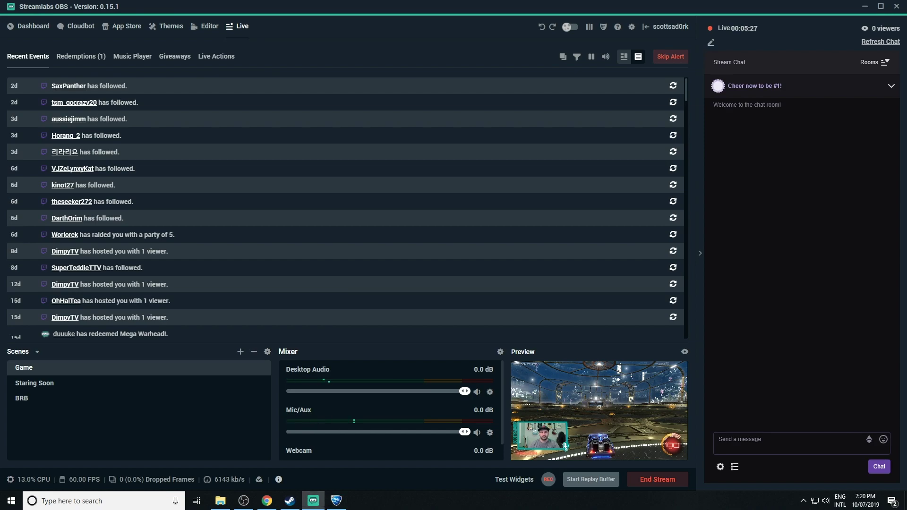
{"action": "left_click", "coordinate": [658, 480]}
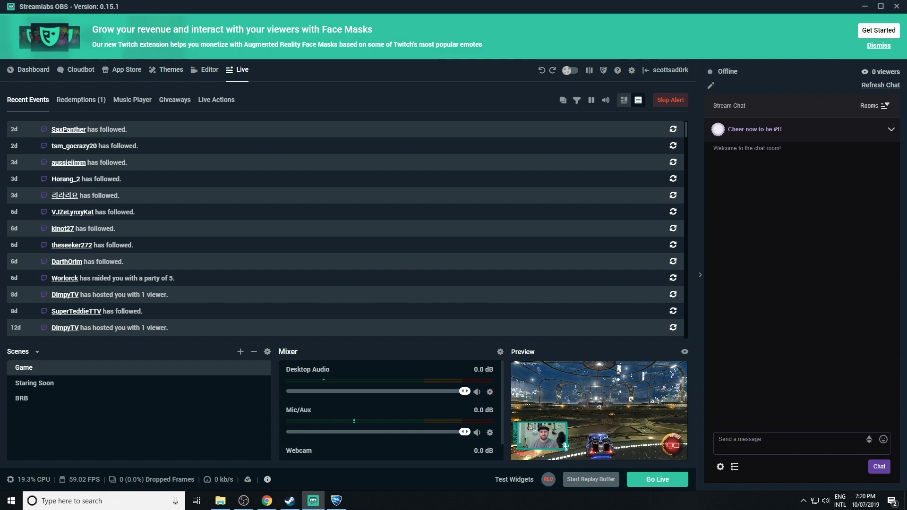